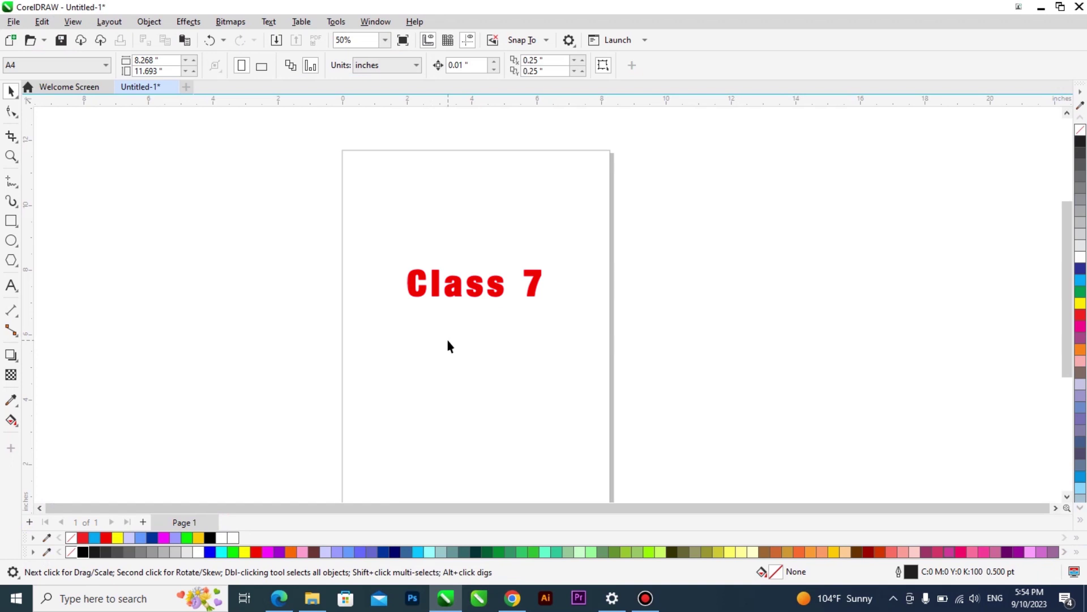
key(ctrl+z)
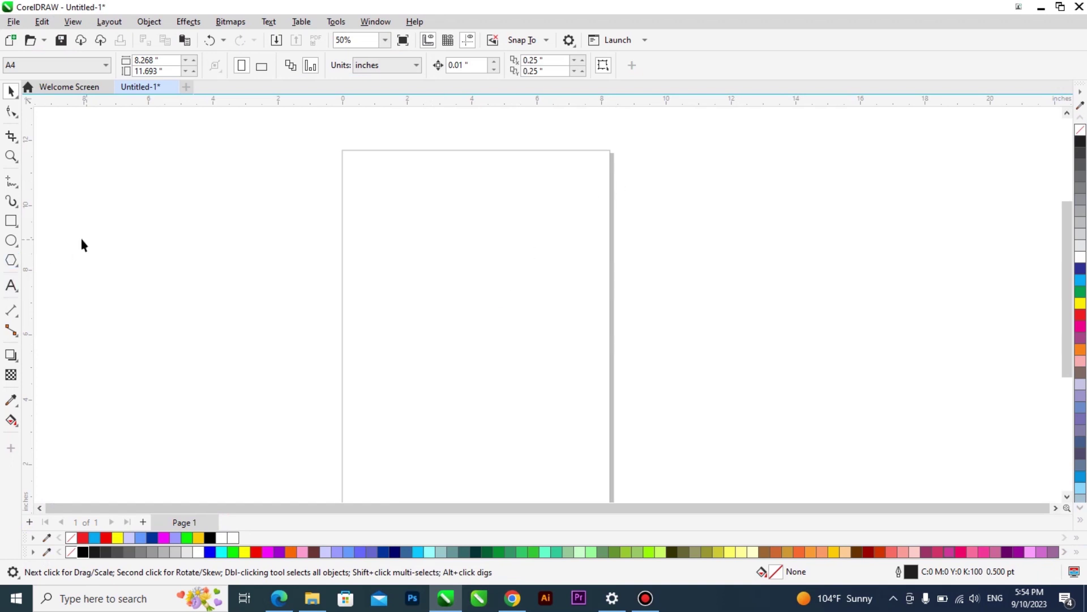
click(12, 213)
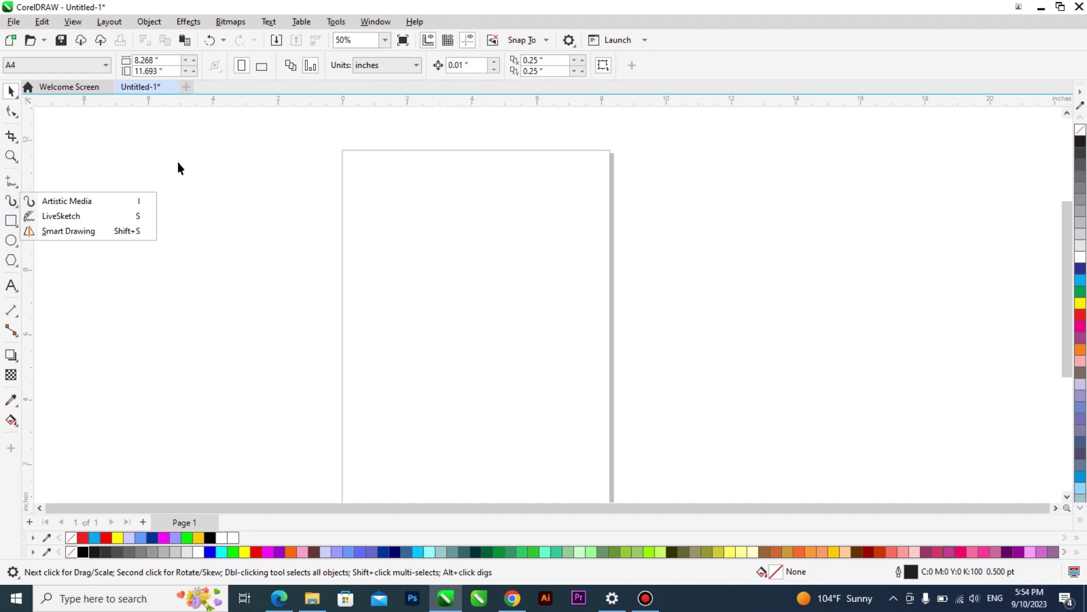
click(240, 204)
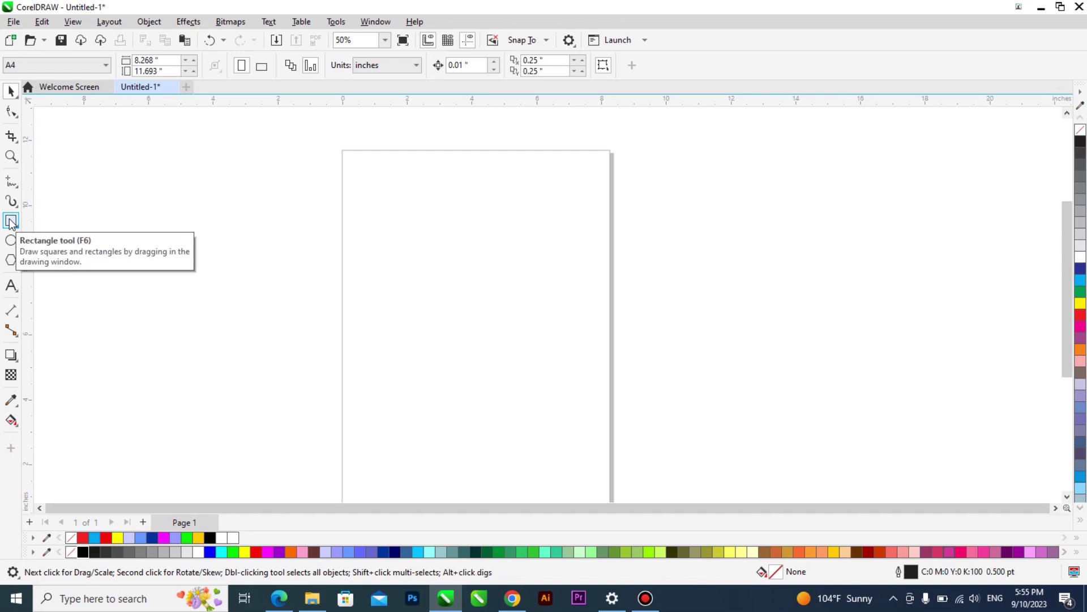
Draw a rectangle about 6.59 by 4.93 inches on the page and reposition it near the page's centre
click(10, 223)
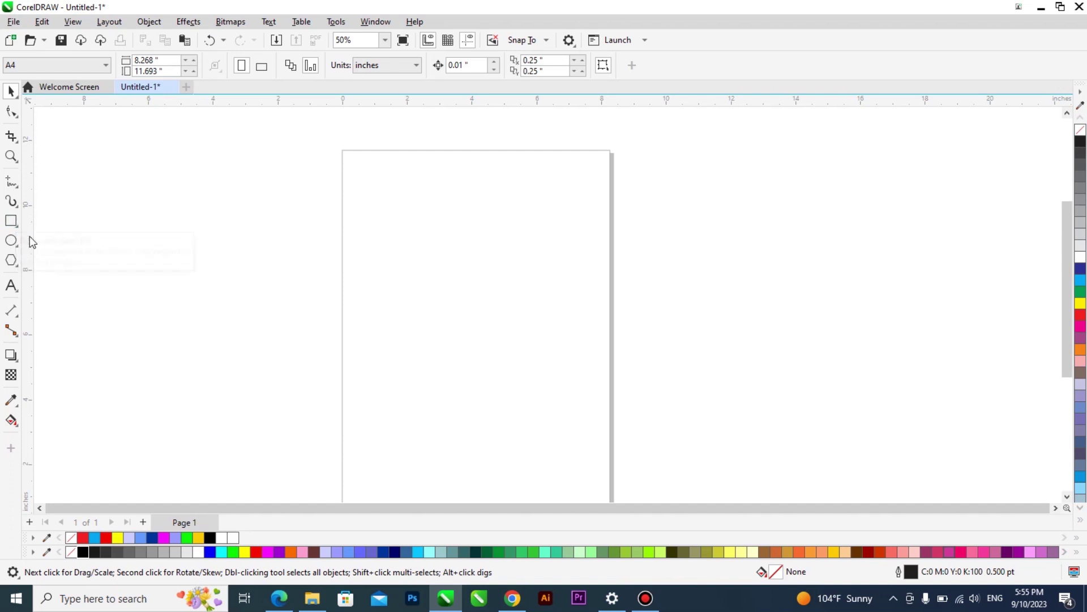
drag(365, 240, 581, 402)
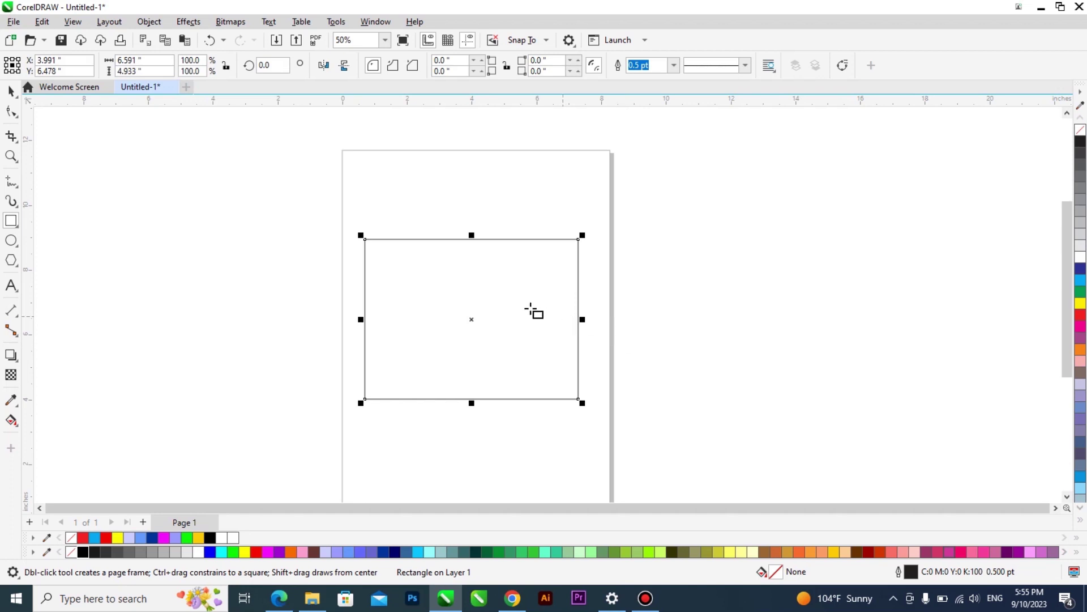
click(12, 91)
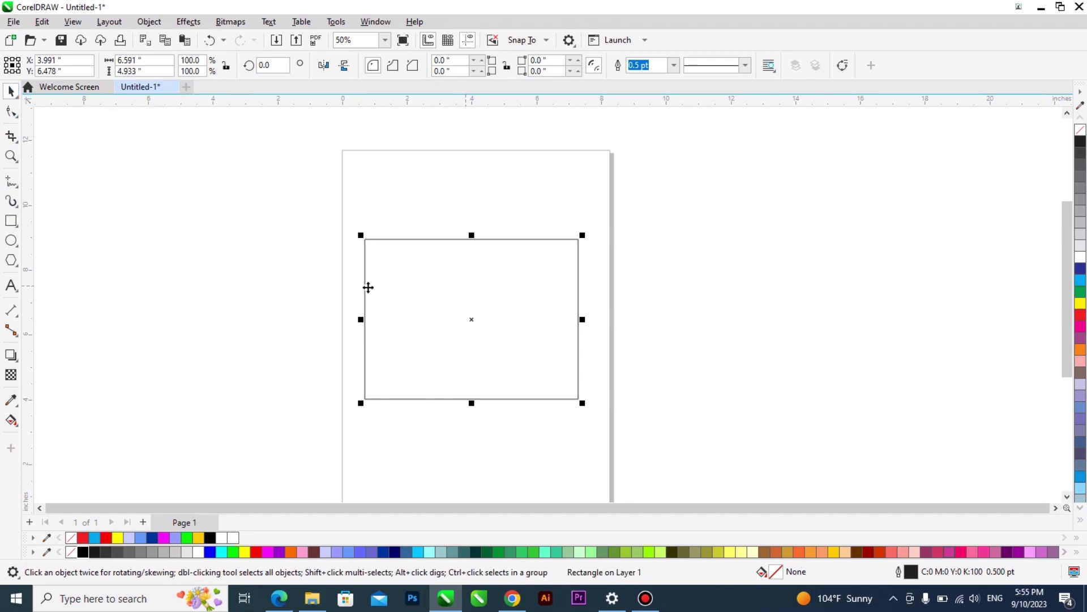
mouse_move(421, 276)
mouse_down()
mouse_move(432, 279)
mouse_move(403, 274)
mouse_move(410, 259)
mouse_up()
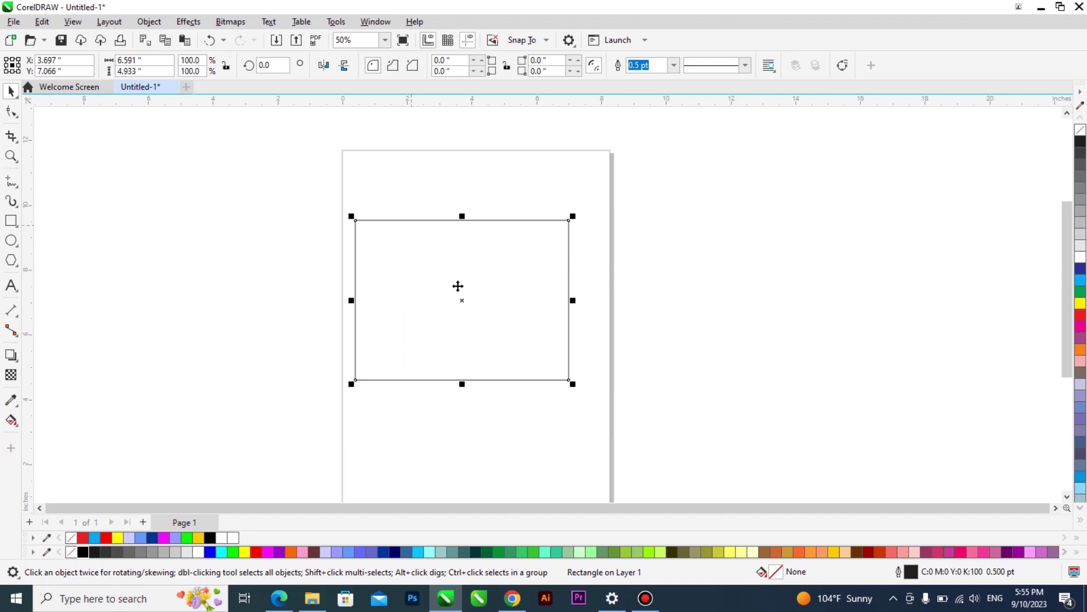
mouse_move(461, 286)
mouse_down()
mouse_move(485, 322)
mouse_move(471, 309)
mouse_move(485, 282)
mouse_move(458, 289)
mouse_up()
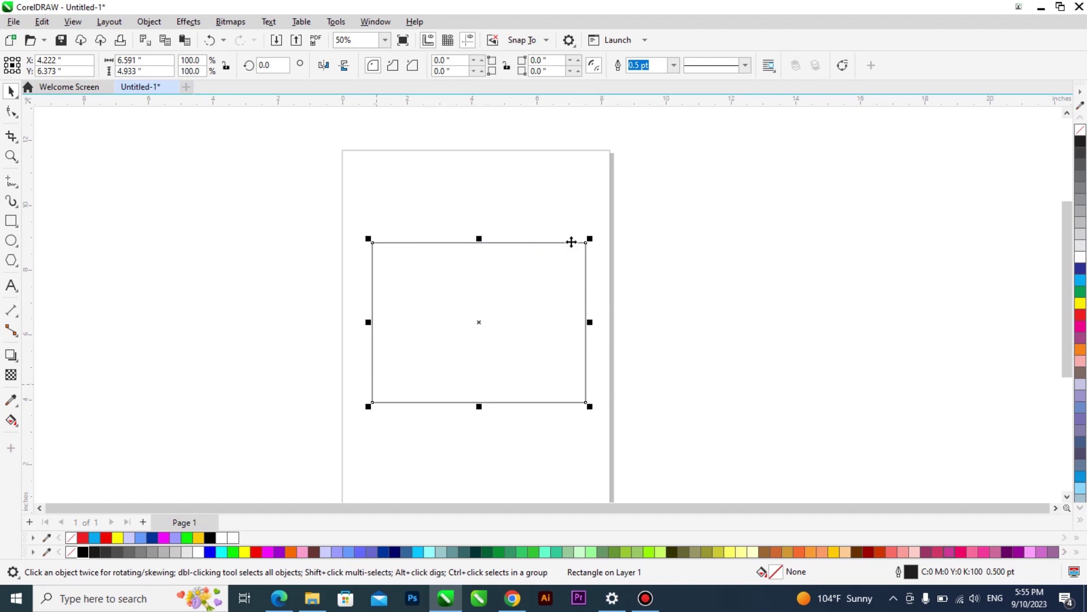
mouse_move(478, 323)
mouse_down()
mouse_move(446, 305)
mouse_move(473, 313)
mouse_up()
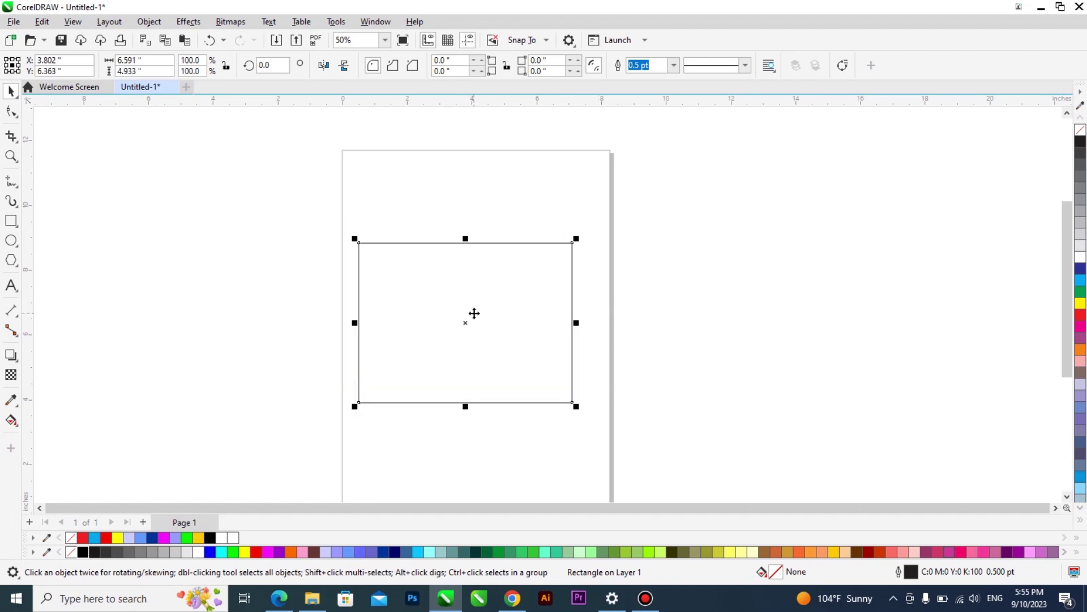
Set the rectangle's outline width to 8 pt and try yellow, purple and red fills, ending with green
click(674, 65)
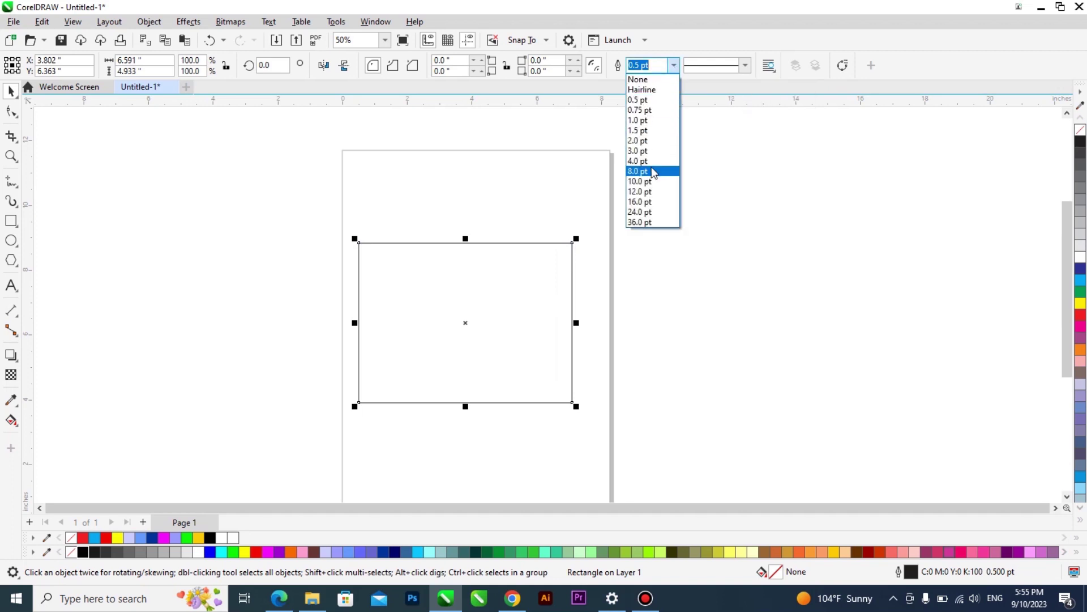
click(639, 171)
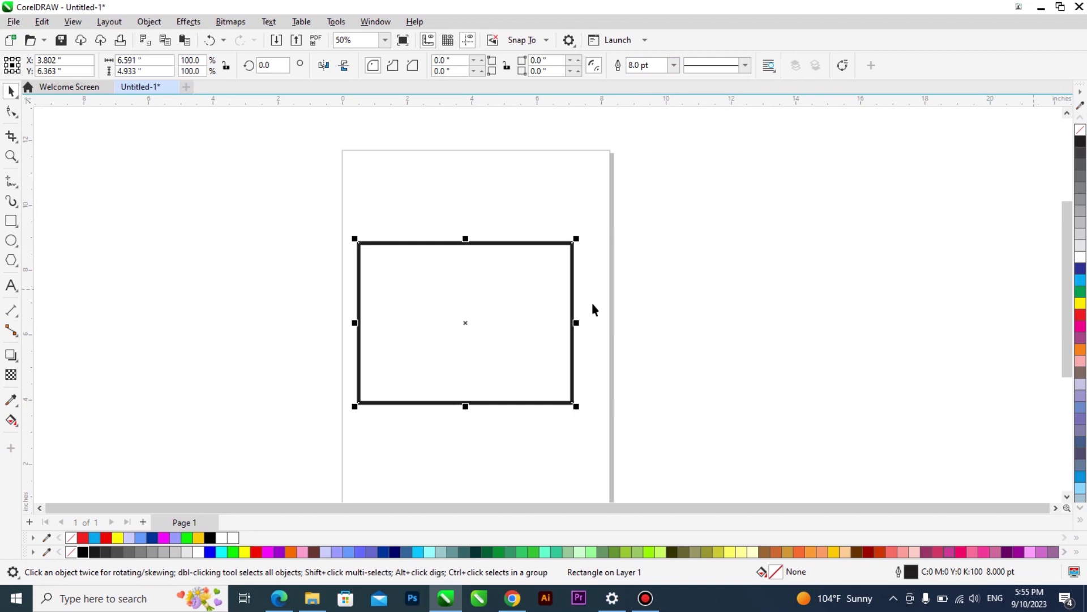
click(1081, 305)
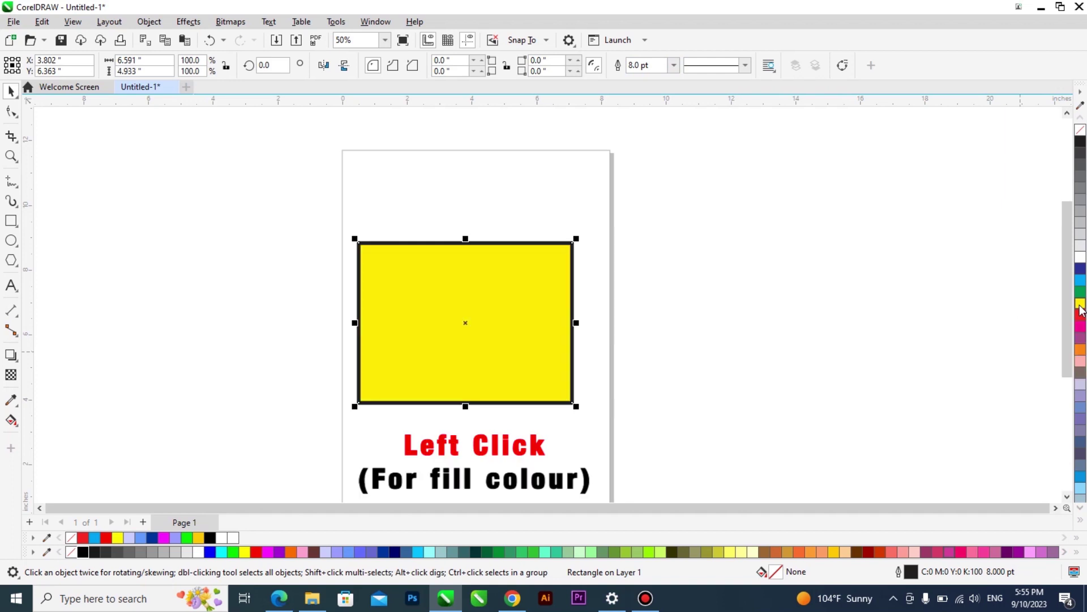
click(1080, 338)
click(1080, 316)
click(1081, 293)
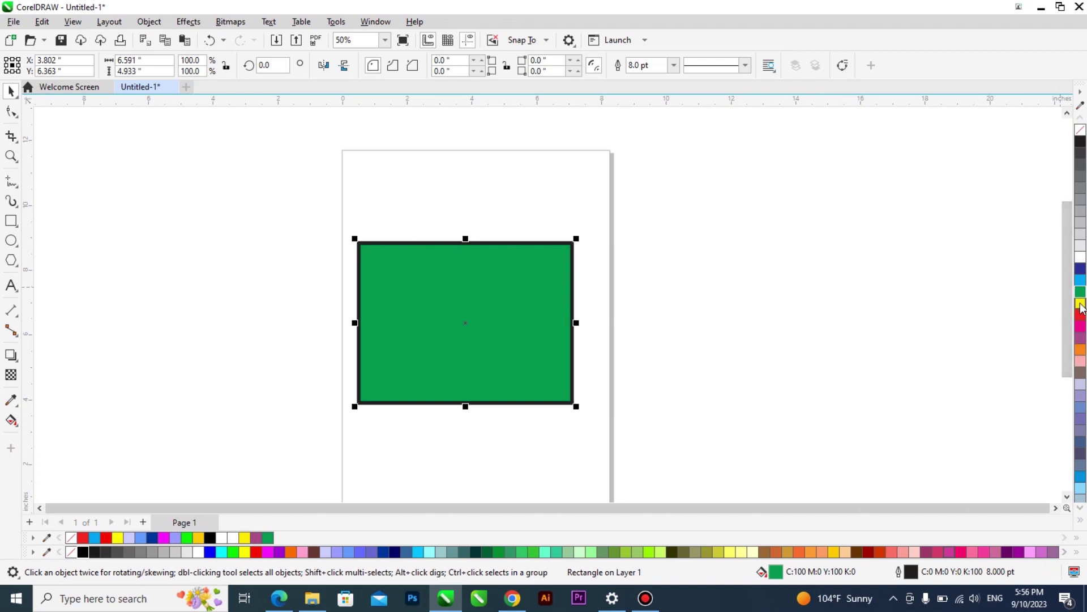
Try yellow, magenta and red as the rectangle's outline colour
right_click(1081, 305)
right_click(1081, 326)
right_click(1081, 315)
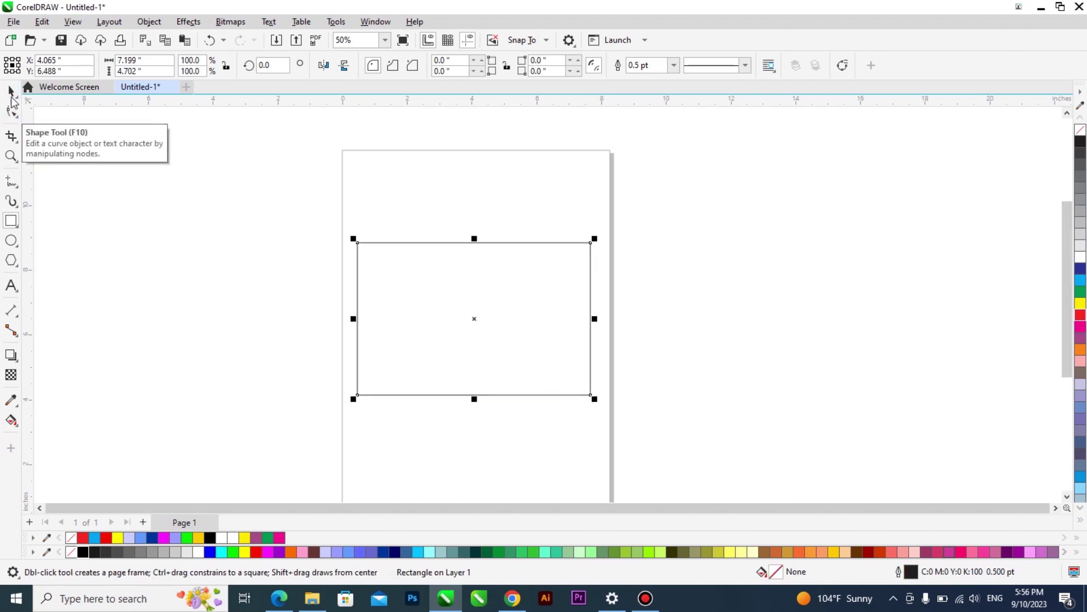
Add the word "text" below the rectangle, enlarged to about 179 pt, and make it bold
click(11, 89)
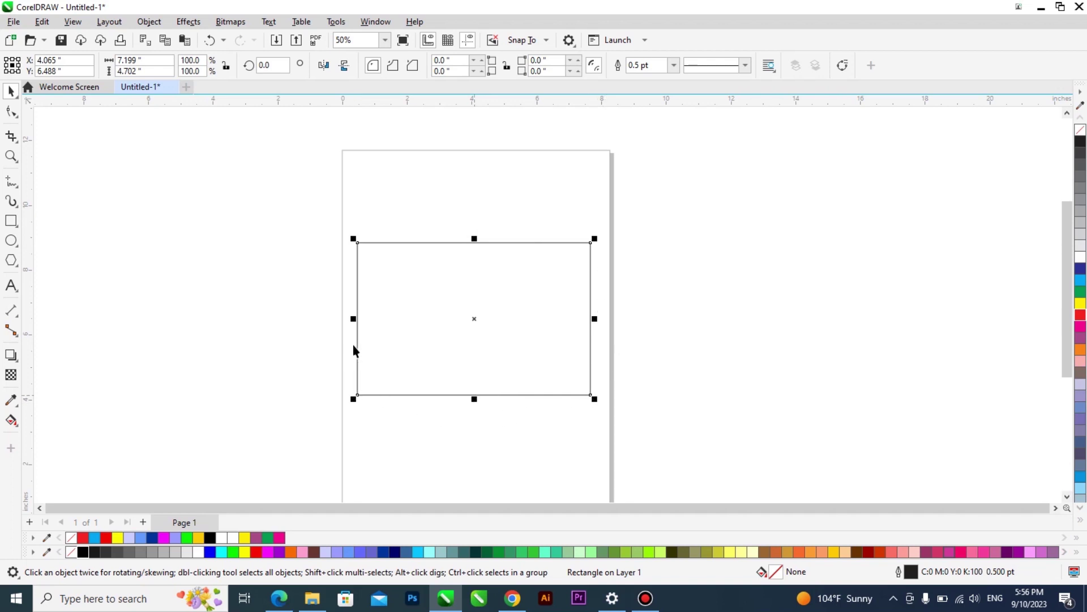
click(12, 285)
click(413, 436)
text(Text)
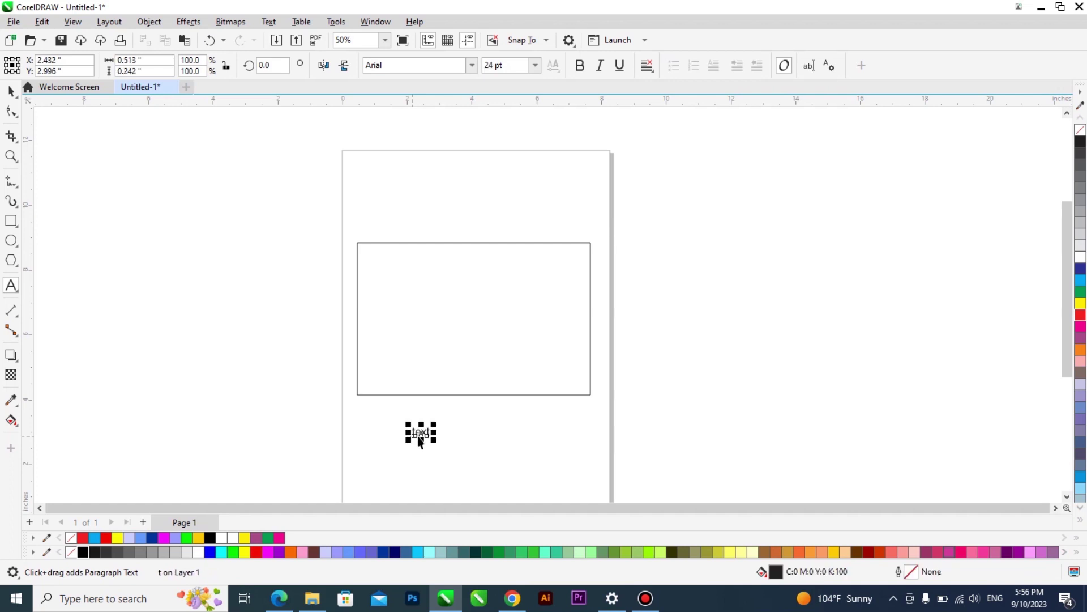
key(ctrl+space)
drag(434, 440, 583, 495)
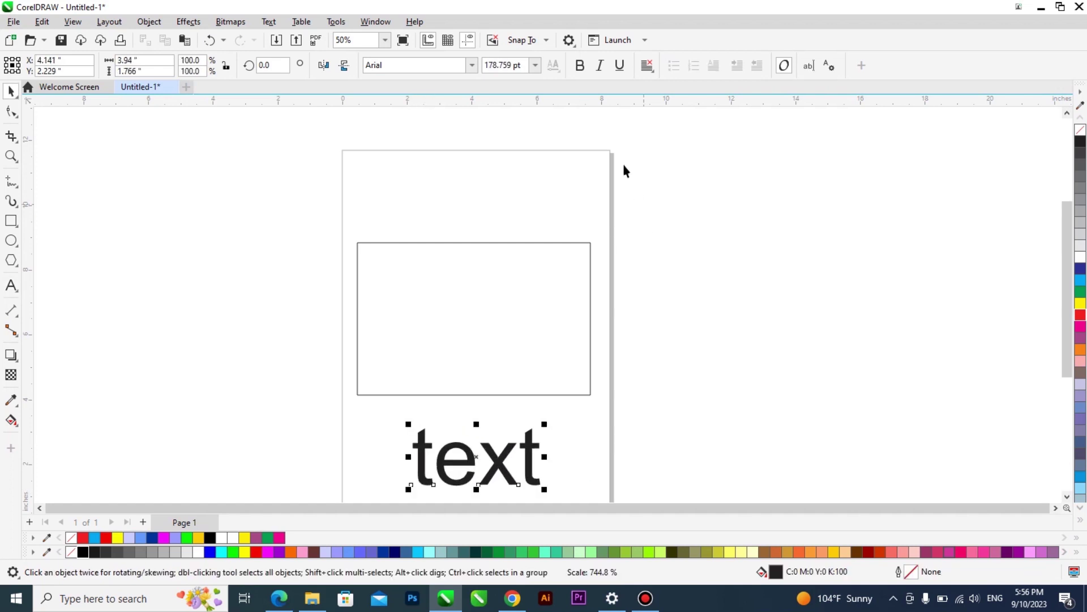
click(580, 65)
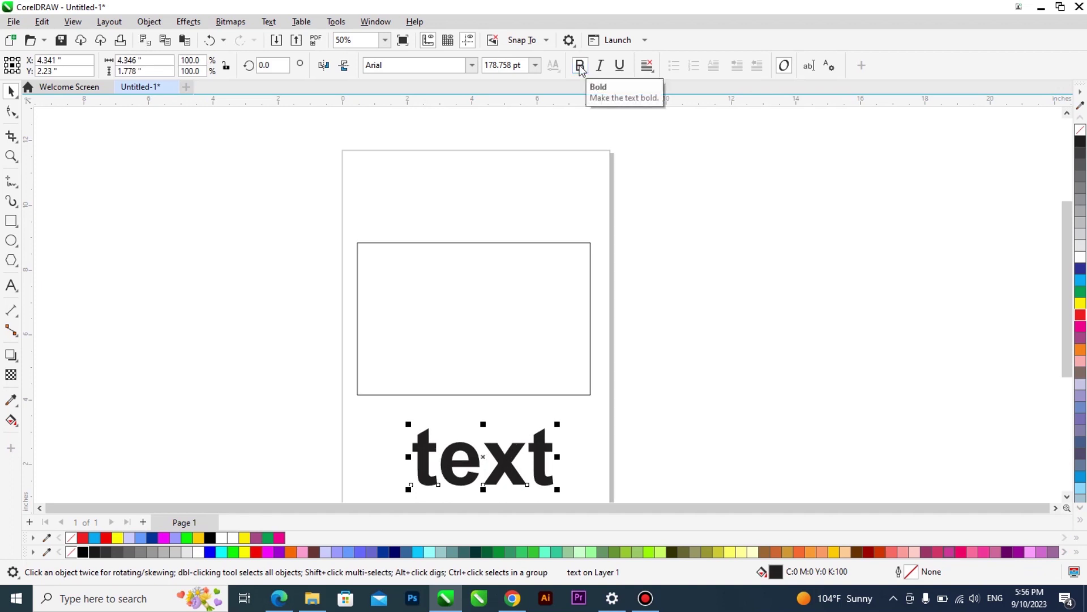
click(590, 321)
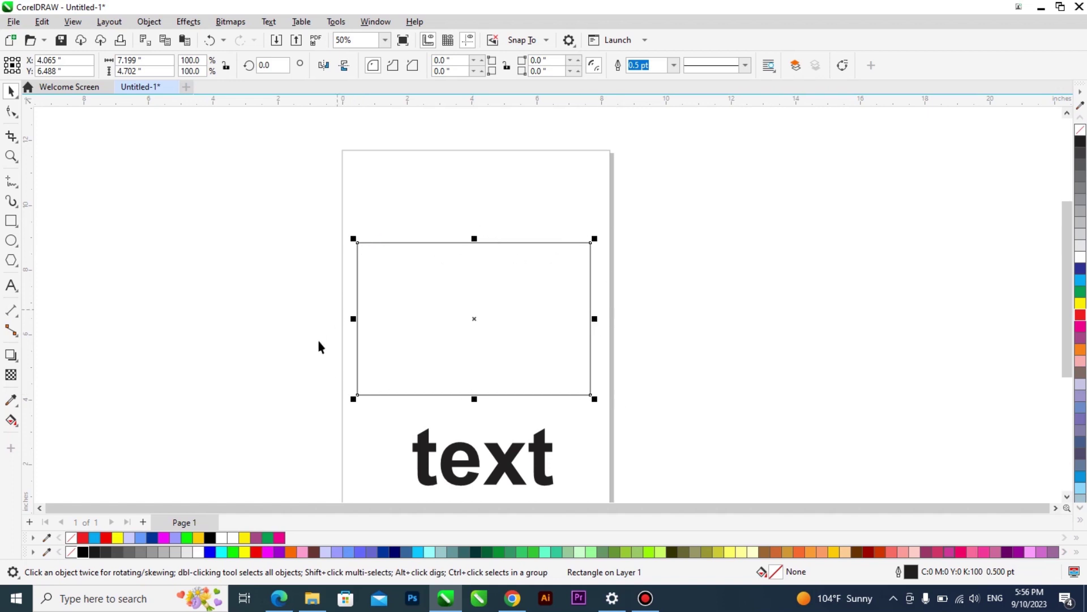
click(466, 451)
scroll(490, 436, up, 3)
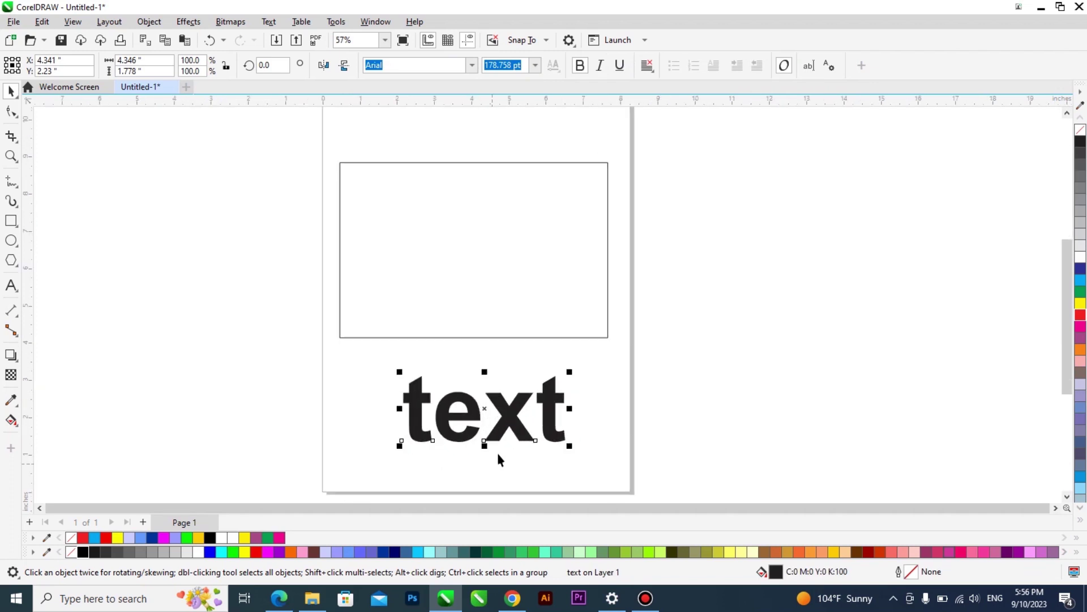
scroll(485, 436, down, 3)
click(476, 222)
scroll(476, 218, up, 2)
scroll(506, 281, down, 1)
Add the bold heading "Node" above the rectangle, enlarged to about 109 pt
click(11, 286)
click(397, 207)
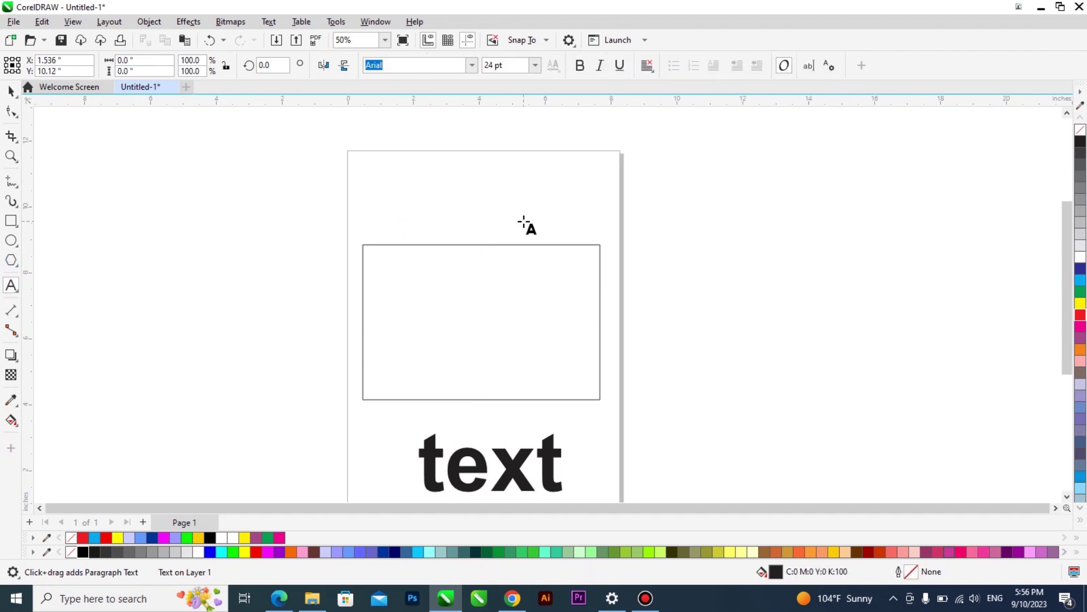
text(Node)
key(ctrl+space)
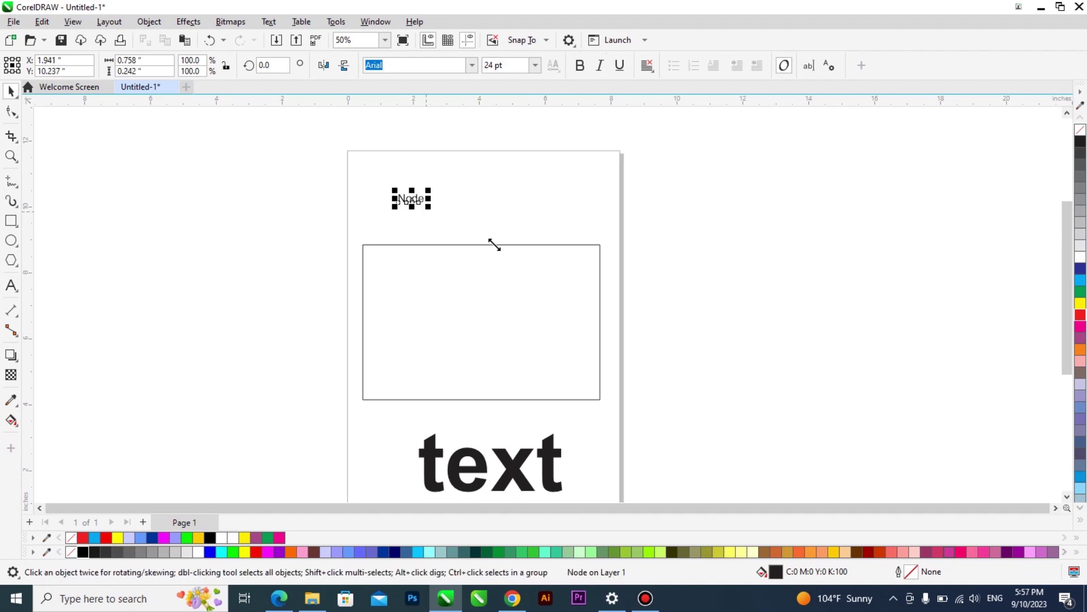
drag(495, 245, 517, 239)
drag(458, 211, 490, 196)
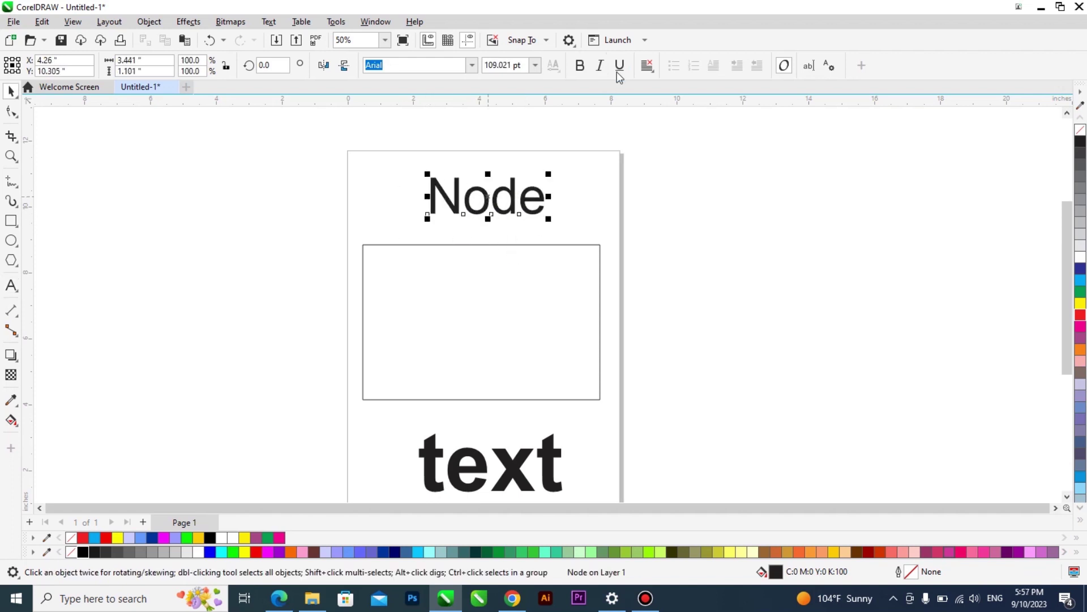
click(579, 66)
Correct the heading above the rectangle to "Nodes"
click(541, 278)
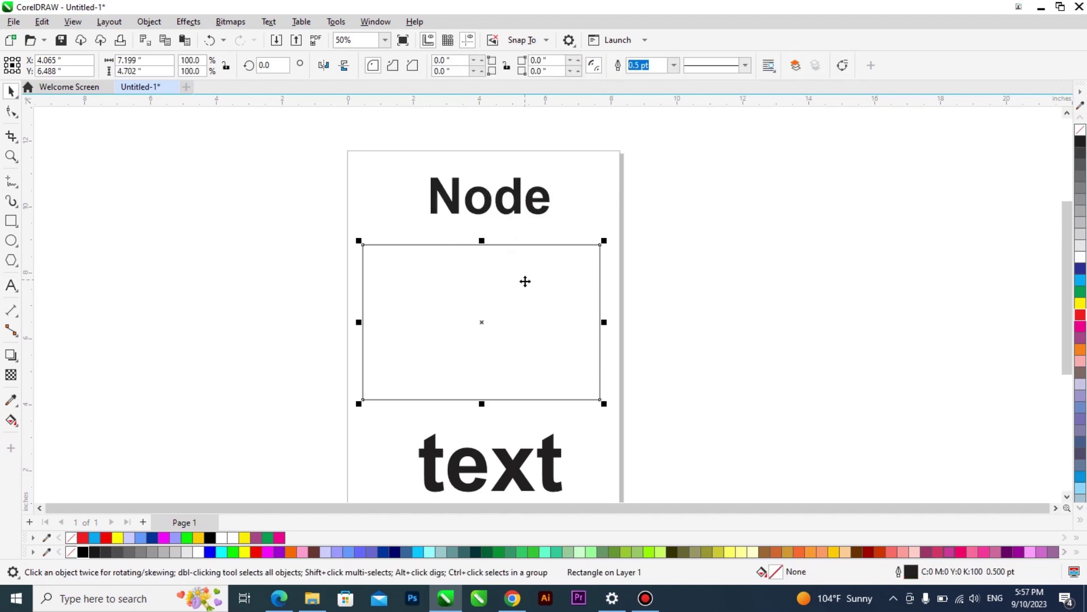
double_click(545, 198)
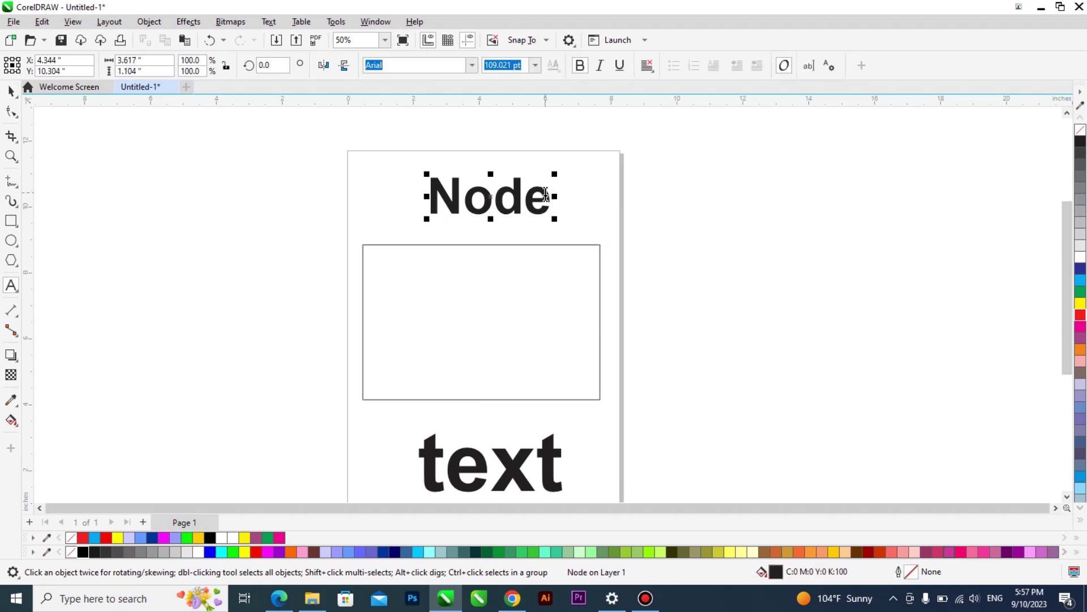
text(s)
key(ctrl+space)
Centre the "Nodes" heading horizontally on the rectangle and fill the heading with red
shift+click(491, 297)
key(c)
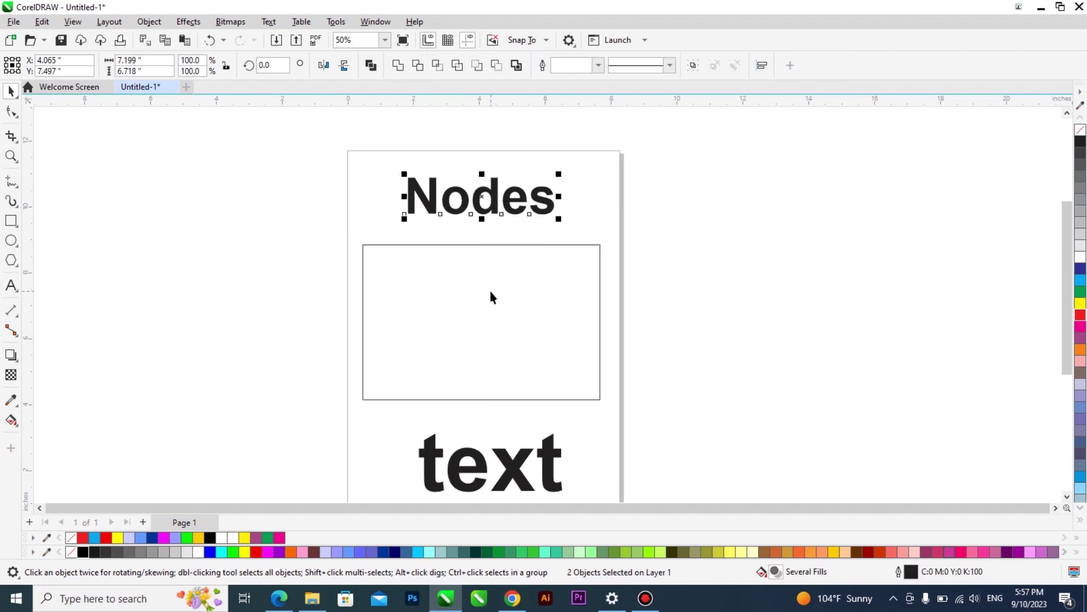
click(255, 552)
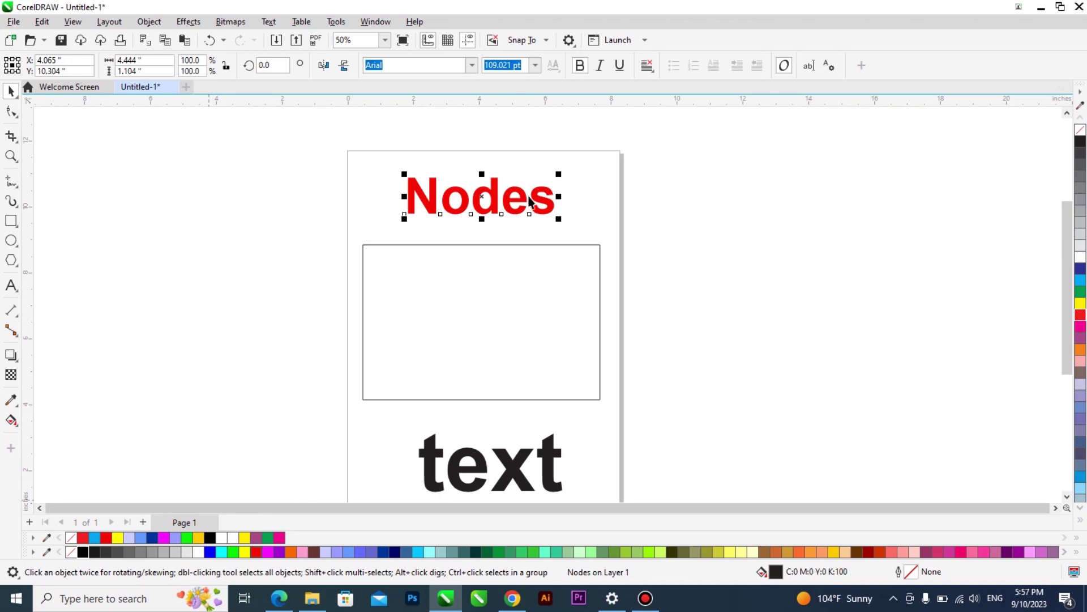
click(534, 310)
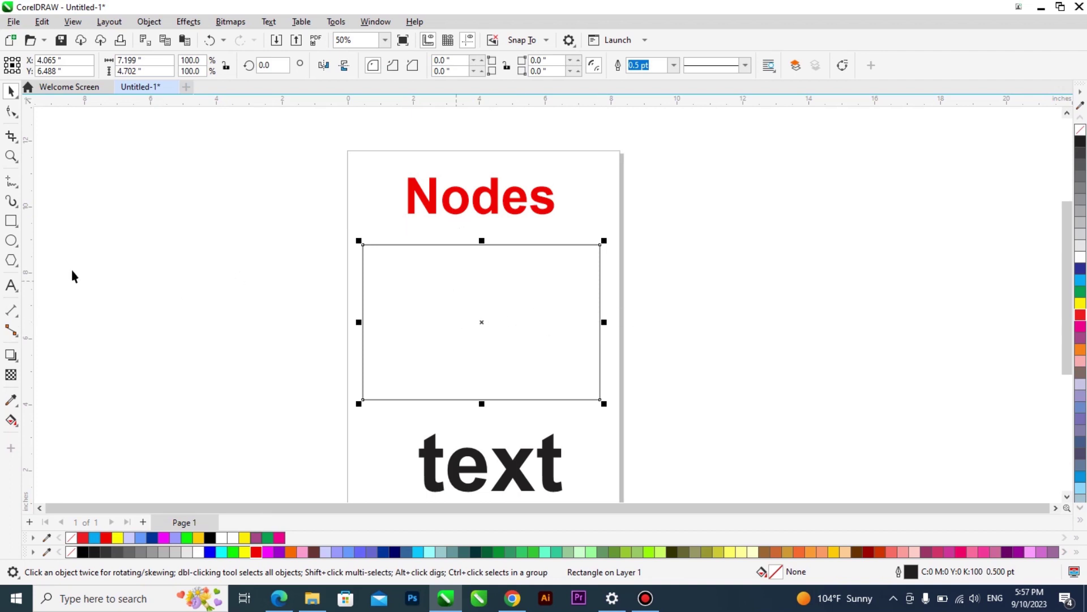
Draw a second rectangle about 7.55 by 5.03 inches beside the page and round its corners to about 1.22 inches
click(11, 221)
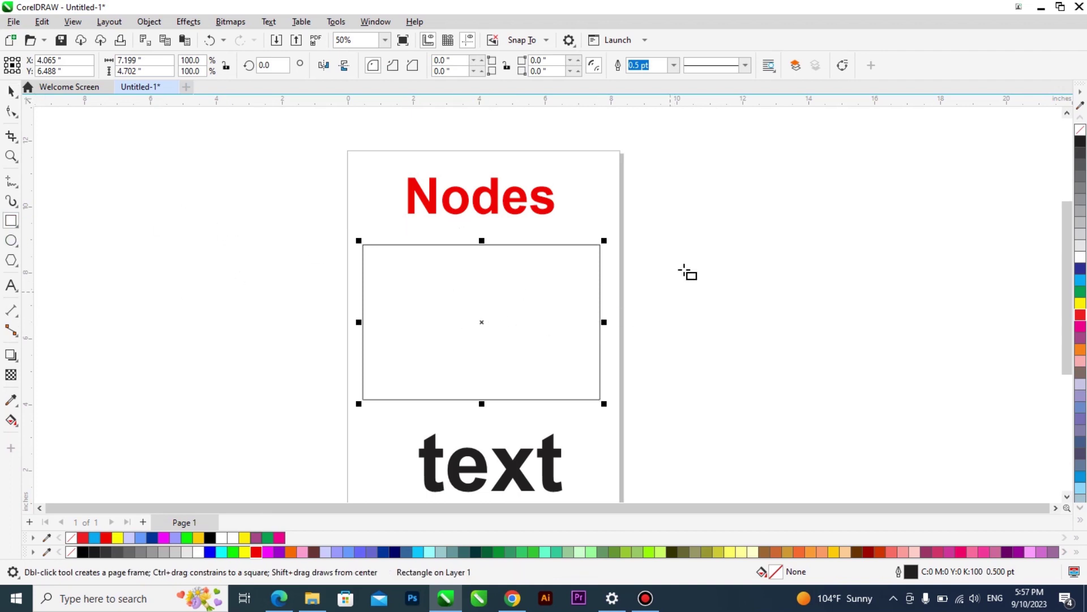
drag(660, 220, 908, 386)
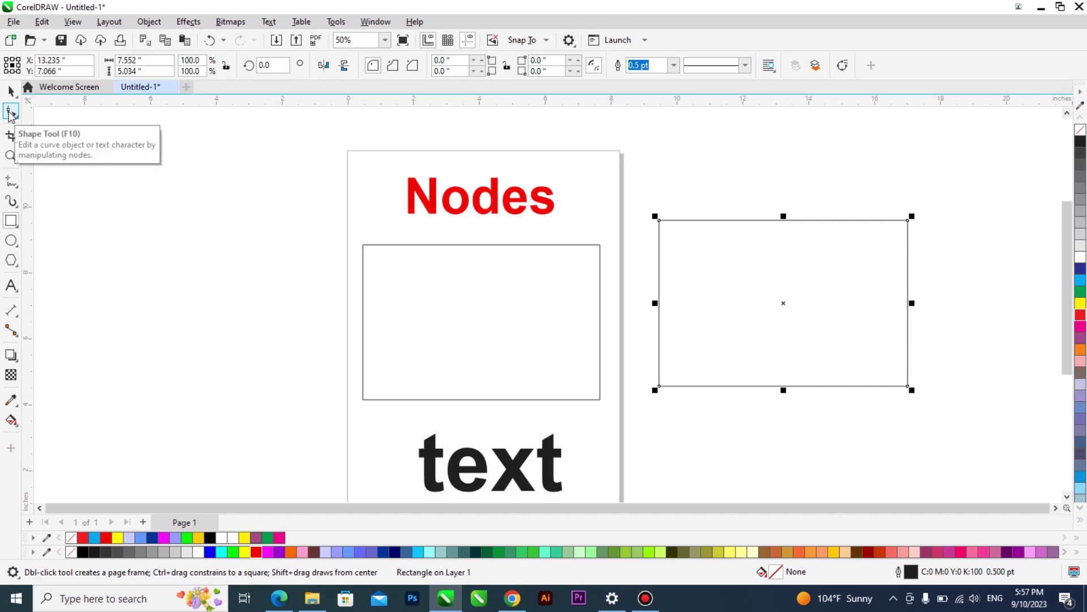
click(11, 112)
drag(664, 223, 699, 245)
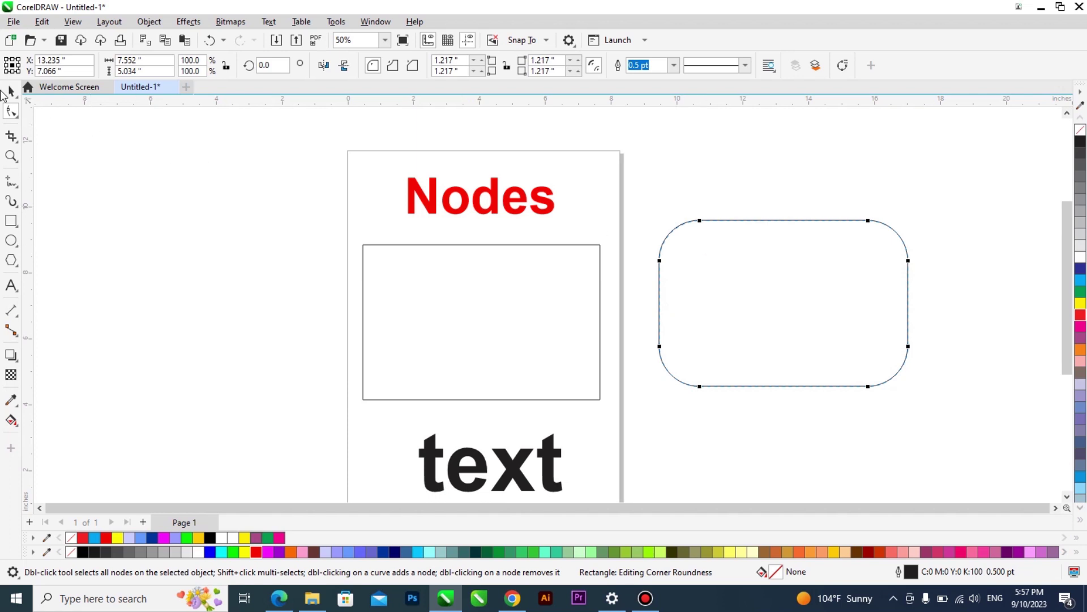
Select the square-cornered rectangle on the page and inspect its corner nodes with the Shape tool
click(380, 279)
key(space)
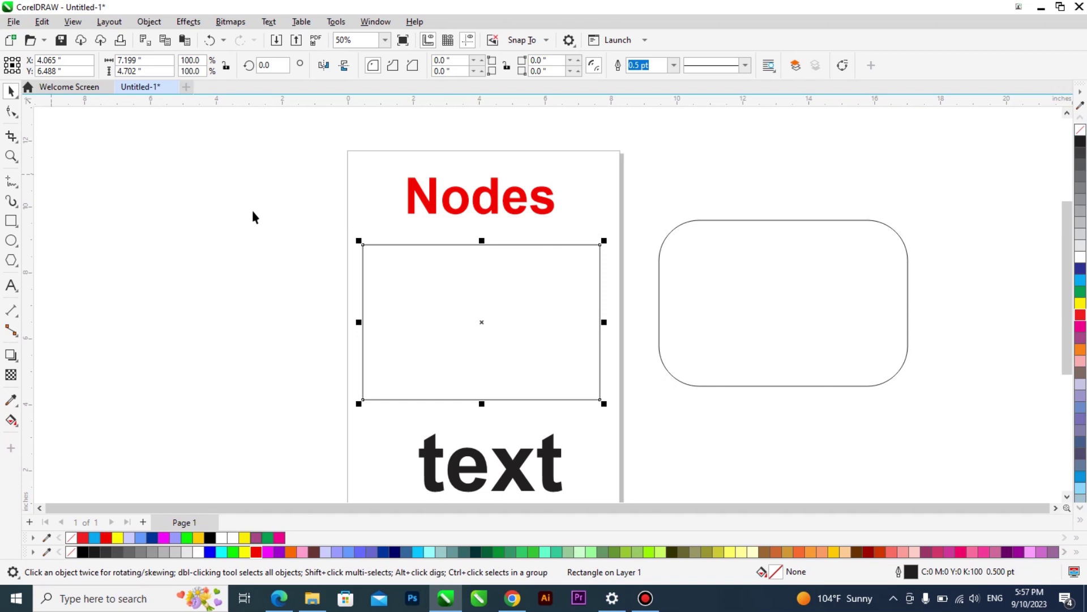
click(11, 111)
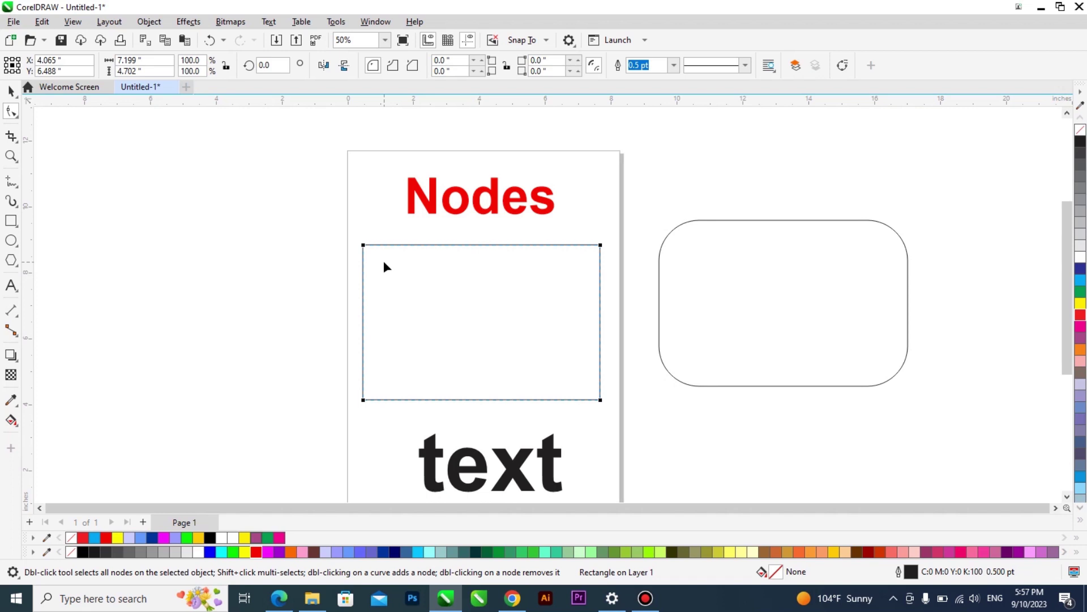
click(12, 93)
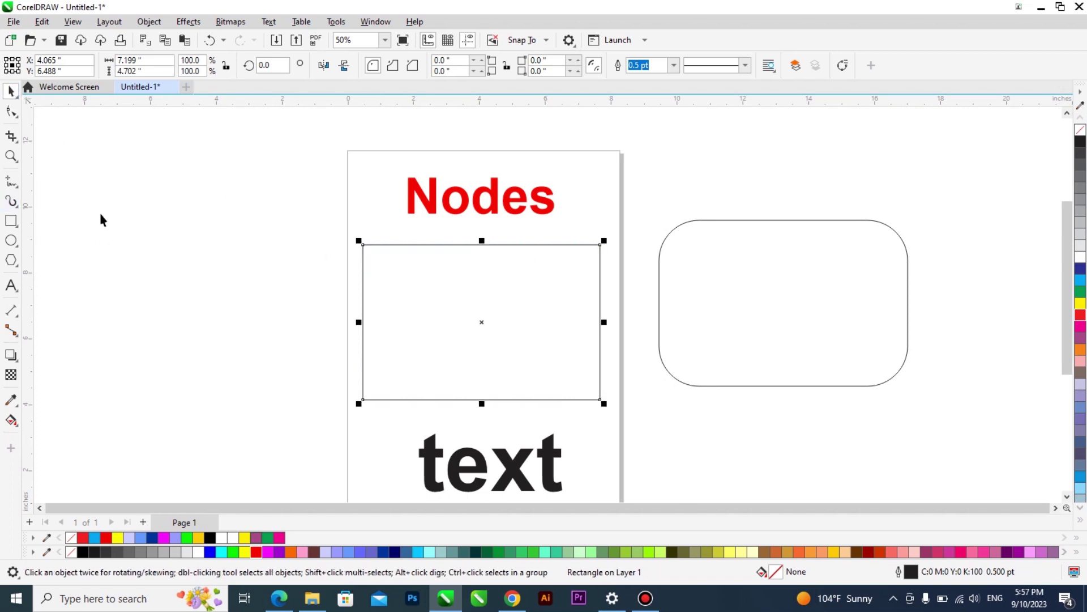
Draw a tilted rectangle with the 3-Point Rectangle tool in the empty area to the left of the page
click(13, 222)
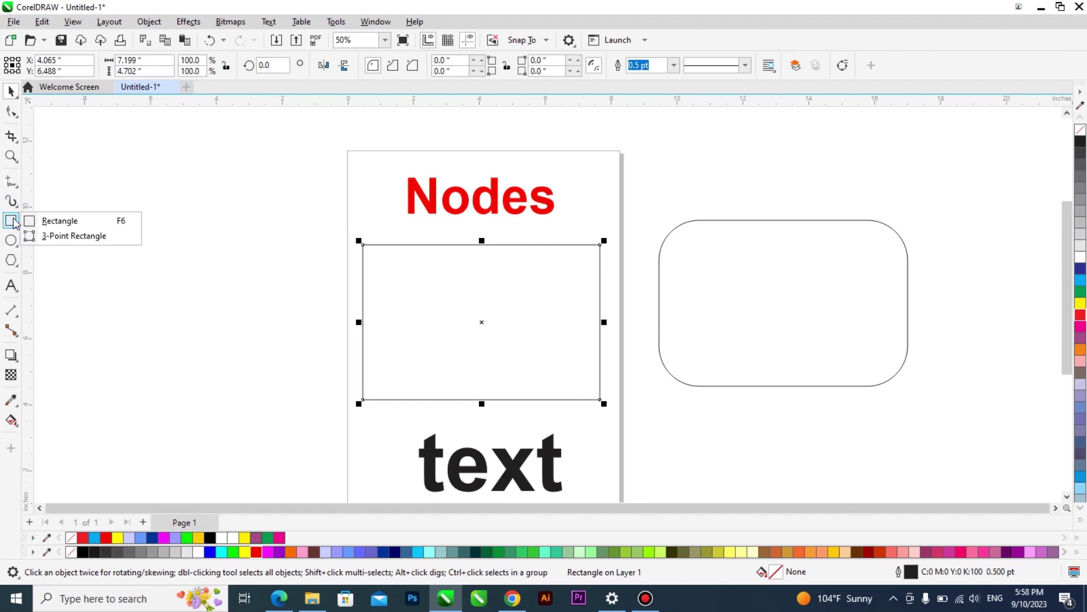
click(89, 236)
drag(107, 210, 305, 360)
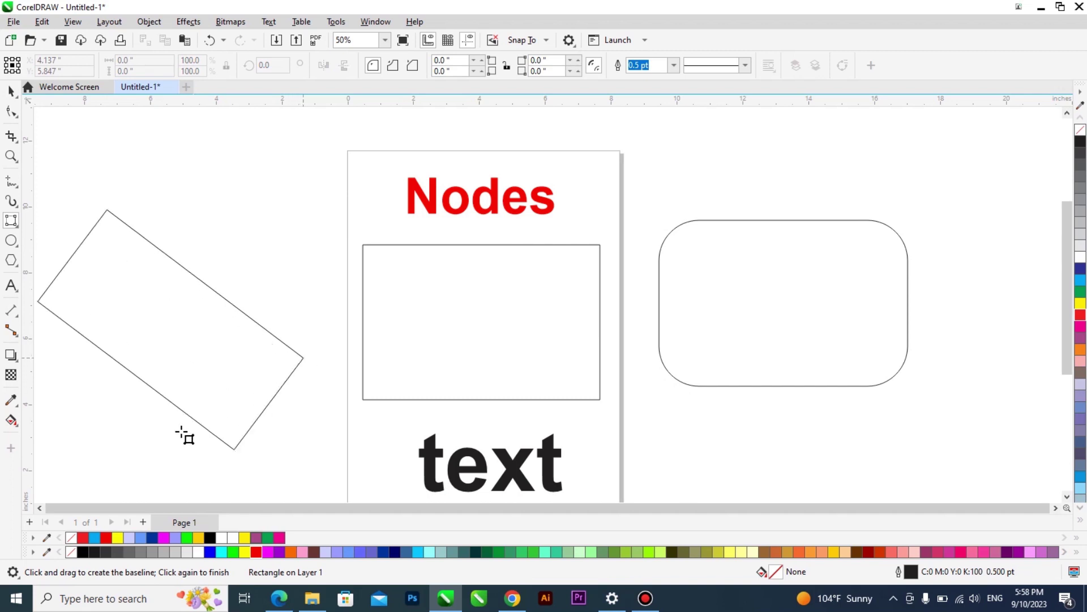
click(244, 339)
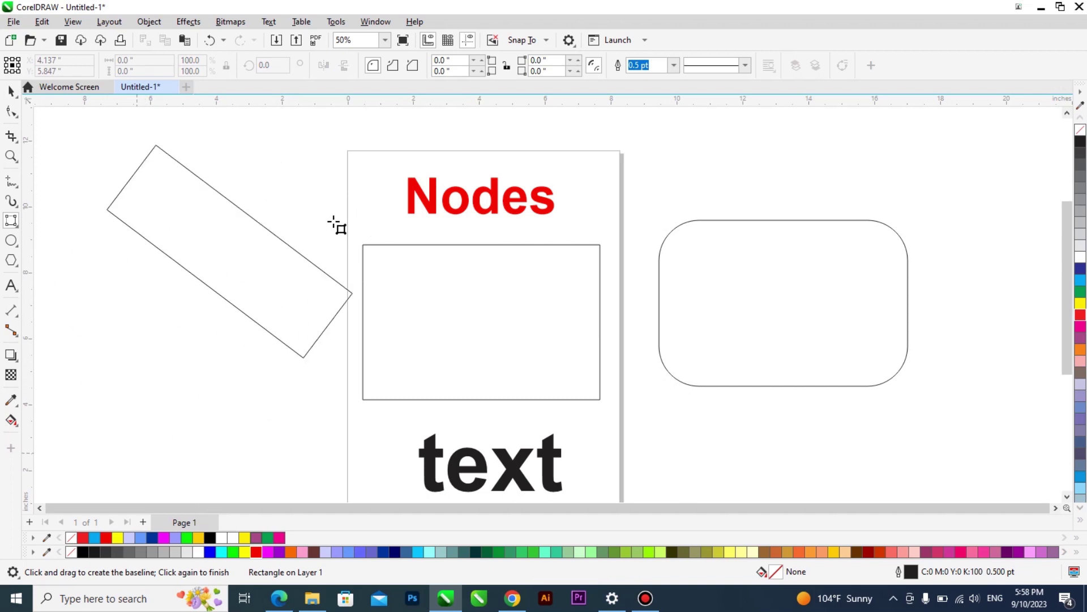
click(172, 430)
Draw two more tilted three-point rectangles, one overlapping the rounded rectangle and one over the tilted rectangle on the other side of the page
scroll(386, 287, down, 1)
drag(820, 168, 988, 307)
click(783, 425)
scroll(628, 269, down, 1)
drag(306, 136, 440, 254)
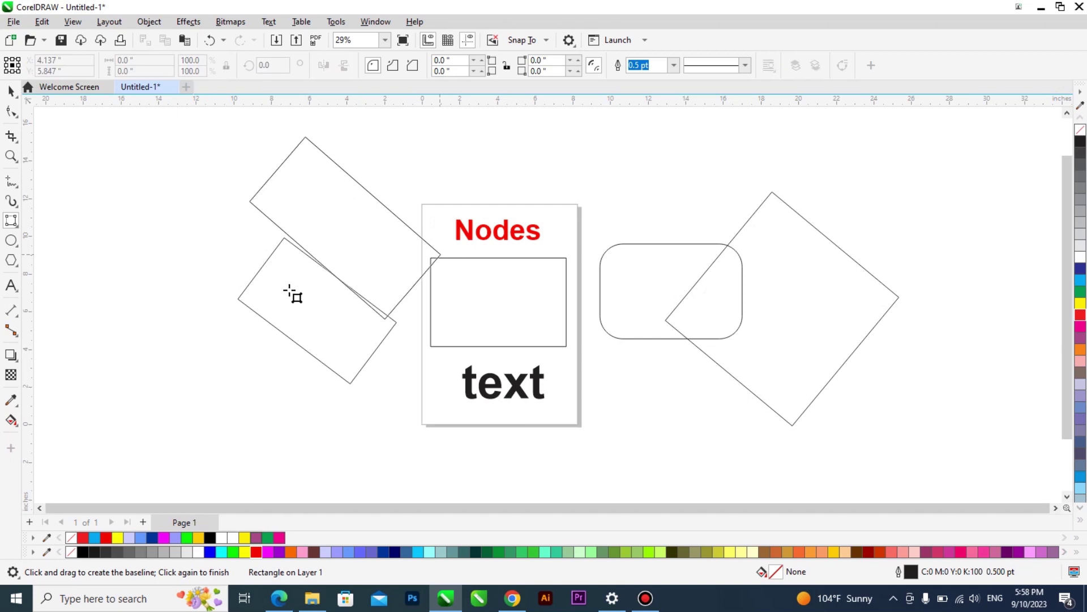
click(226, 296)
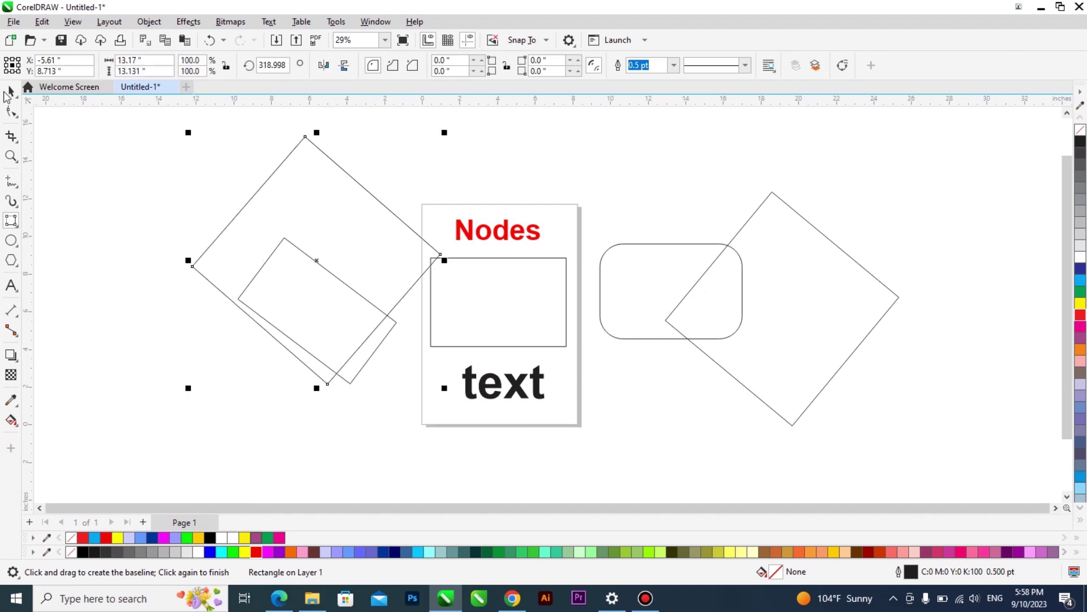
Delete all tilted, rounded and square-cornered rectangles, leaving only the "Nodes" and "text" headings
key(space)
key(Delete)
click(651, 283)
key(Delete)
click(762, 312)
key(Delete)
click(495, 296)
key(Delete)
click(245, 303)
key(Delete)
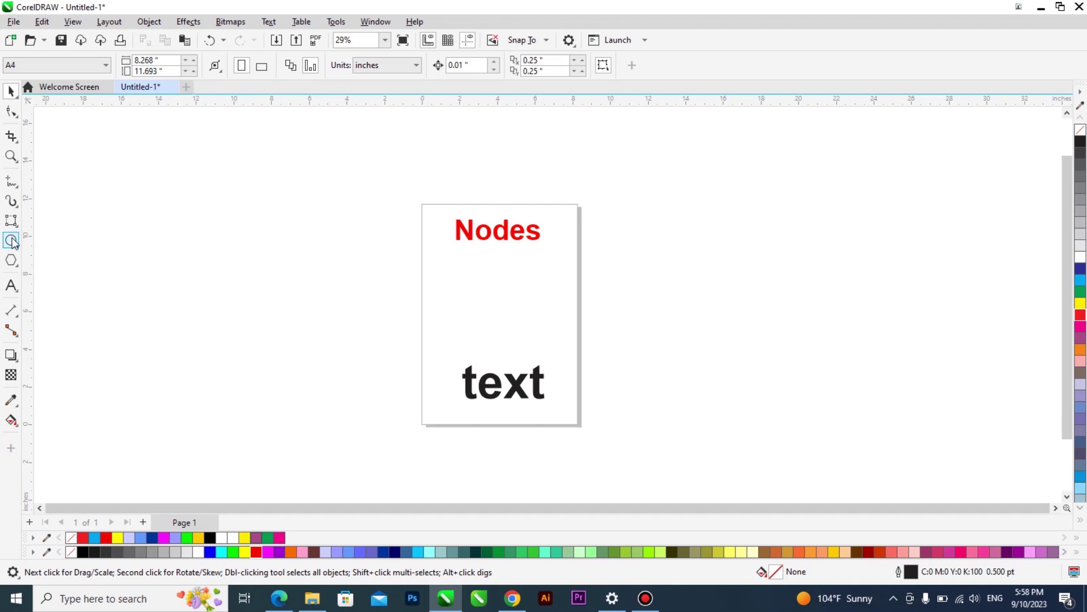
Draw an ellipse about 7.11 by 4.11 inches on the page and move it off to the left of the page
click(11, 240)
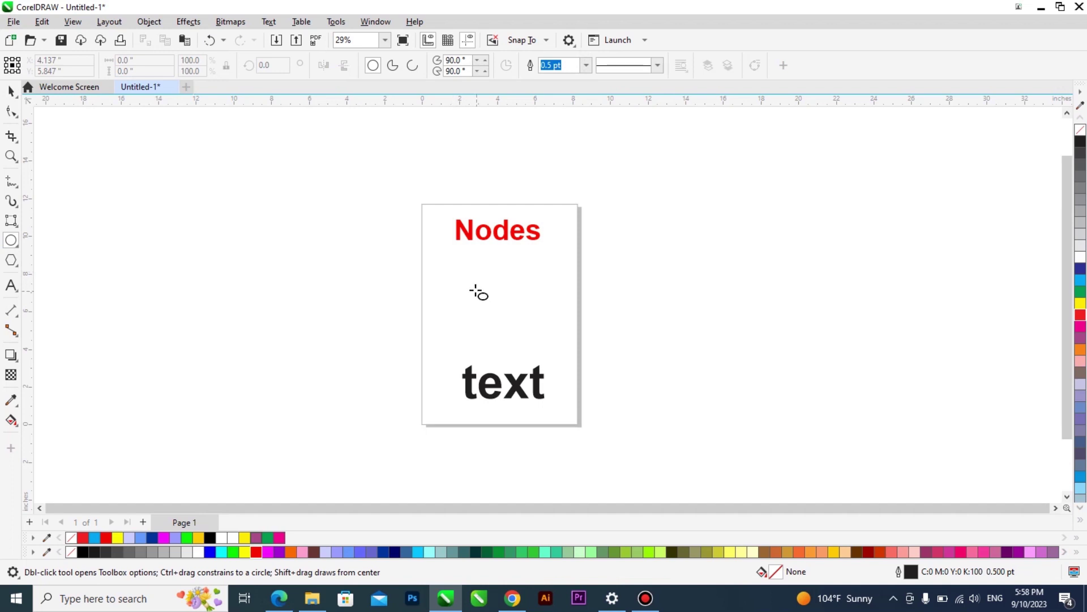
drag(436, 270, 567, 346)
click(10, 91)
drag(437, 301, 271, 278)
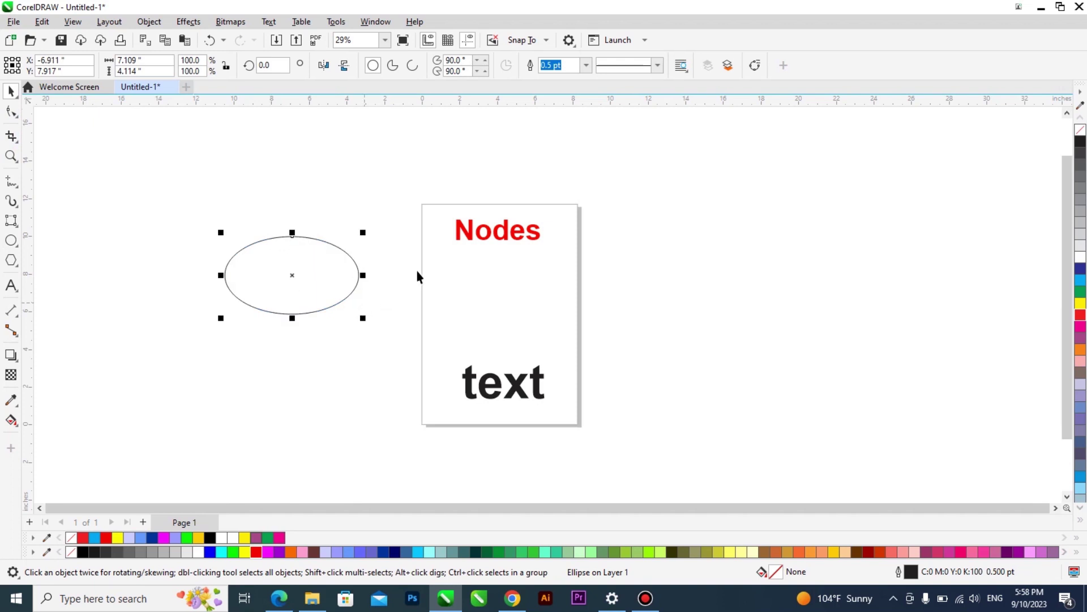
Duplicate the "Nodes" heading beside the ellipse and change the copy's text to "Oval"
drag(475, 235, 402, 292)
double_click(403, 291)
double_click(403, 291)
text(Oval)
key(ctrl+space)
Move the ellipse and its "Oval" label together farther away from the page
shift+click(357, 283)
drag(237, 266, 160, 242)
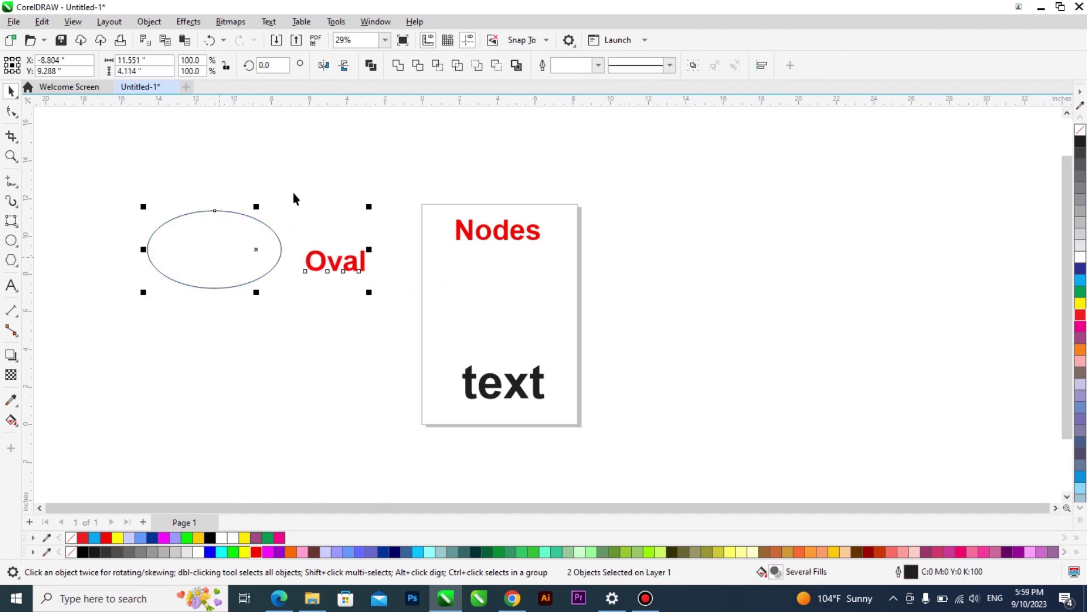
click(306, 274)
Draw a perfect circle about 6.71 inches in diameter below the ellipse
click(10, 239)
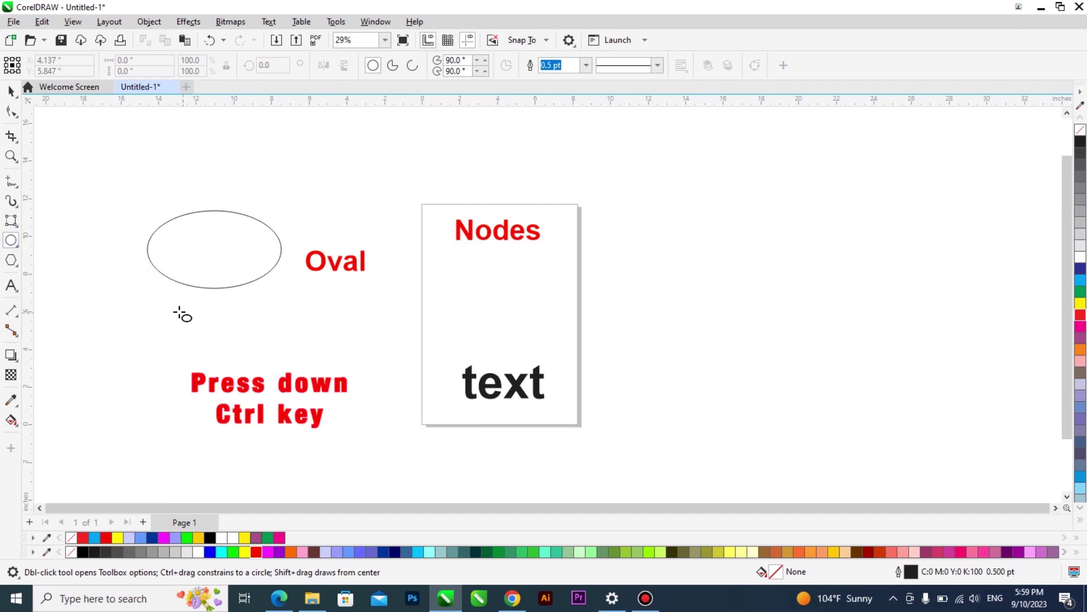
click(159, 315)
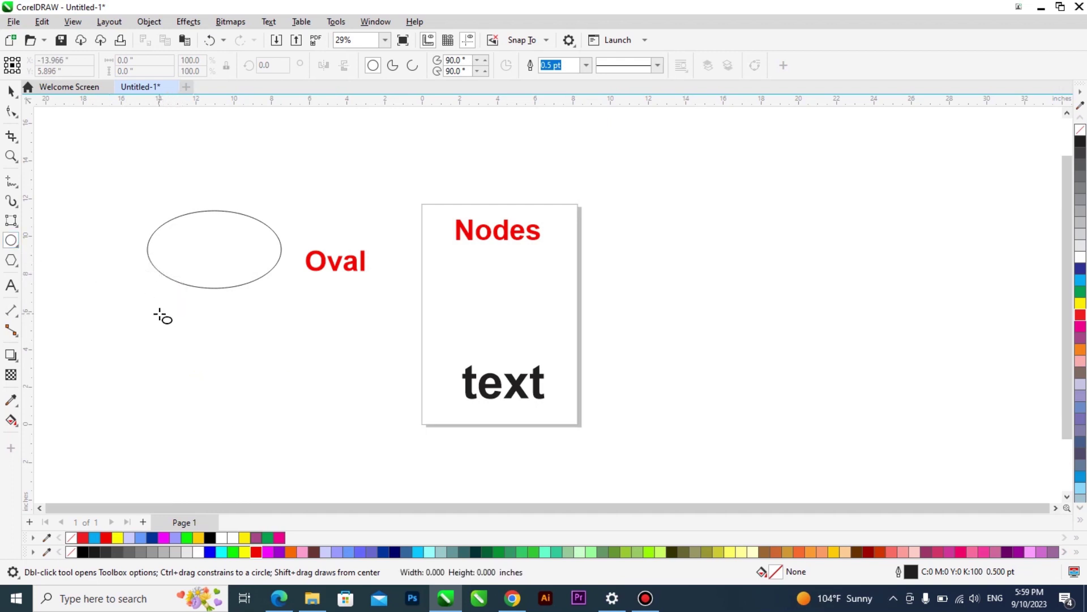
drag(160, 315, 289, 443)
key(space)
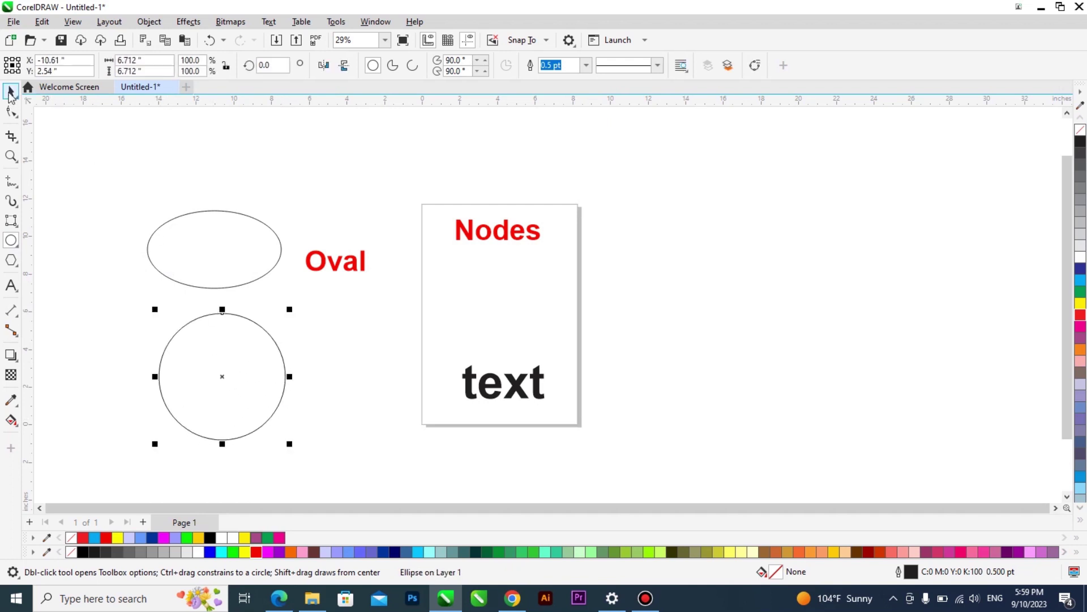
Duplicate the "Oval" label beside the circle and change the copy's text to "Circle"
drag(368, 255, 357, 379)
right_click(358, 380)
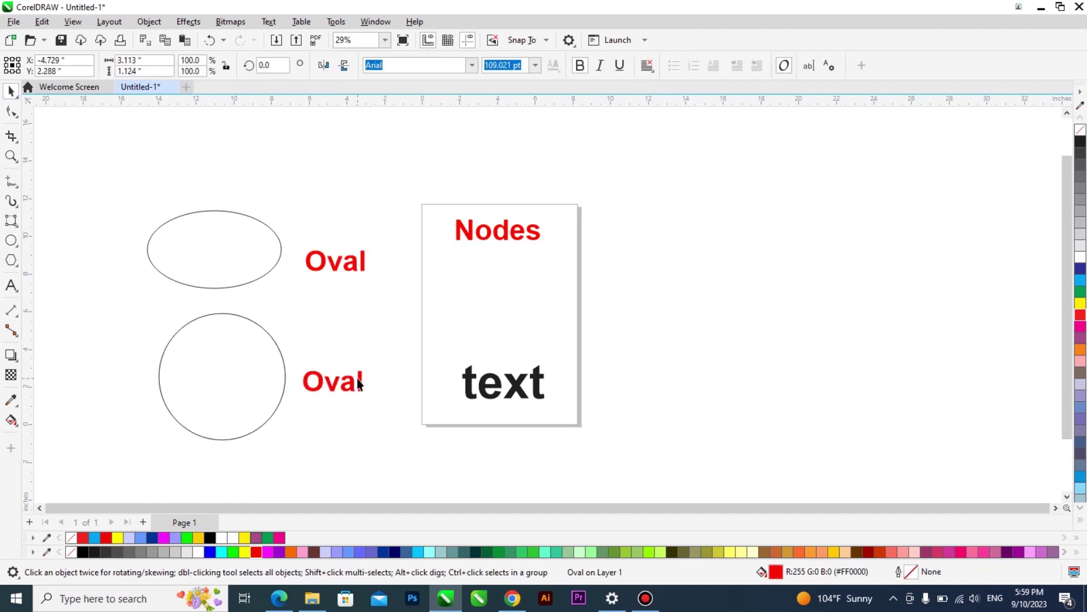
double_click(358, 378)
text(Circle)
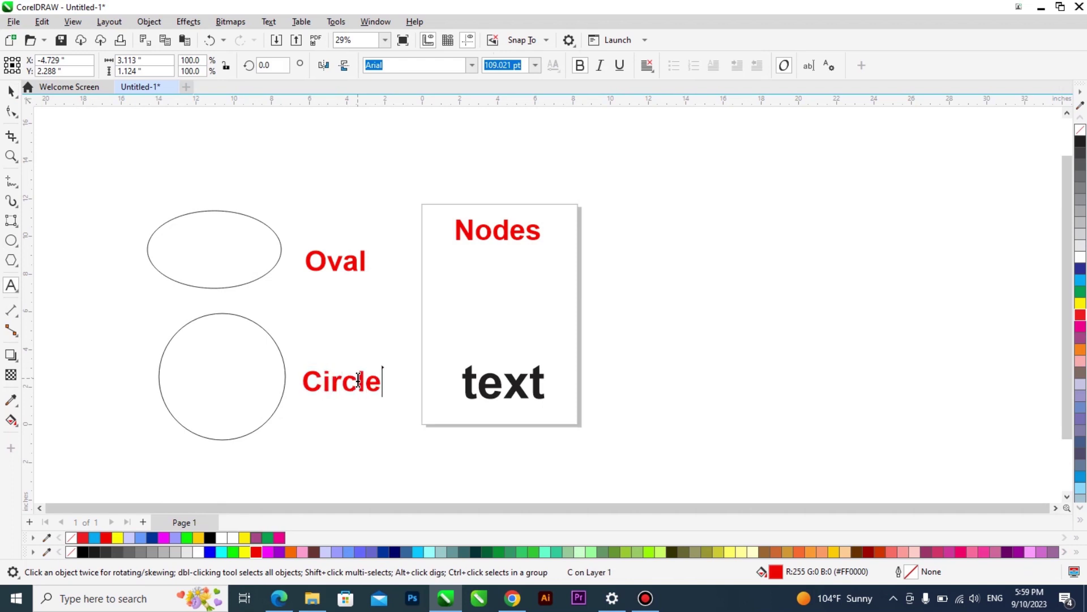
key(ctrl+space)
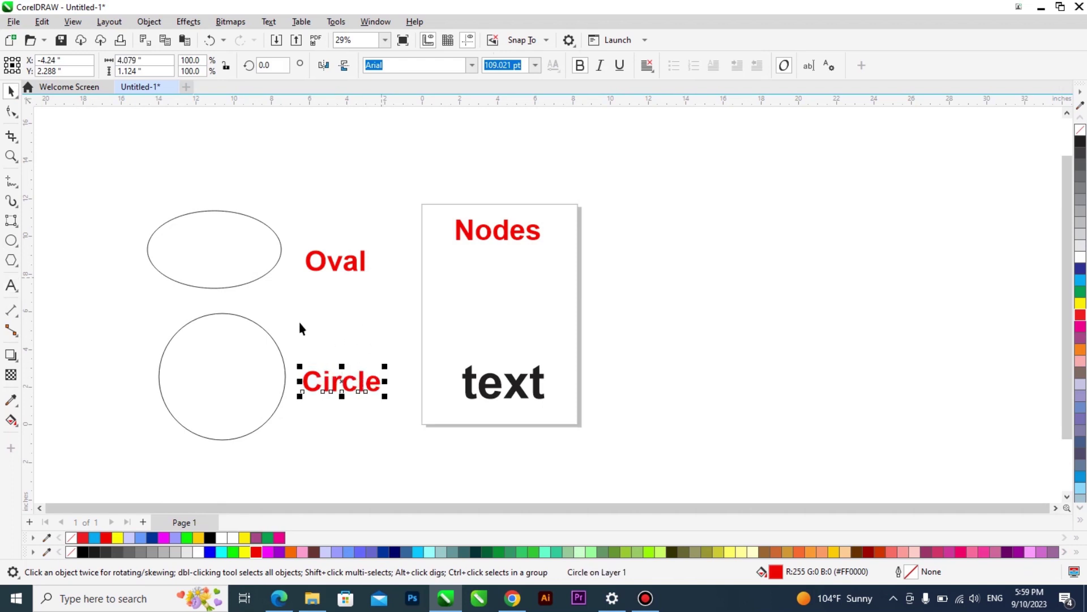
Draw a tilted ellipse spanning about 10.6 by 11.1 inches to the right of the page with the 3-Point Ellipse tool
key(Tab)
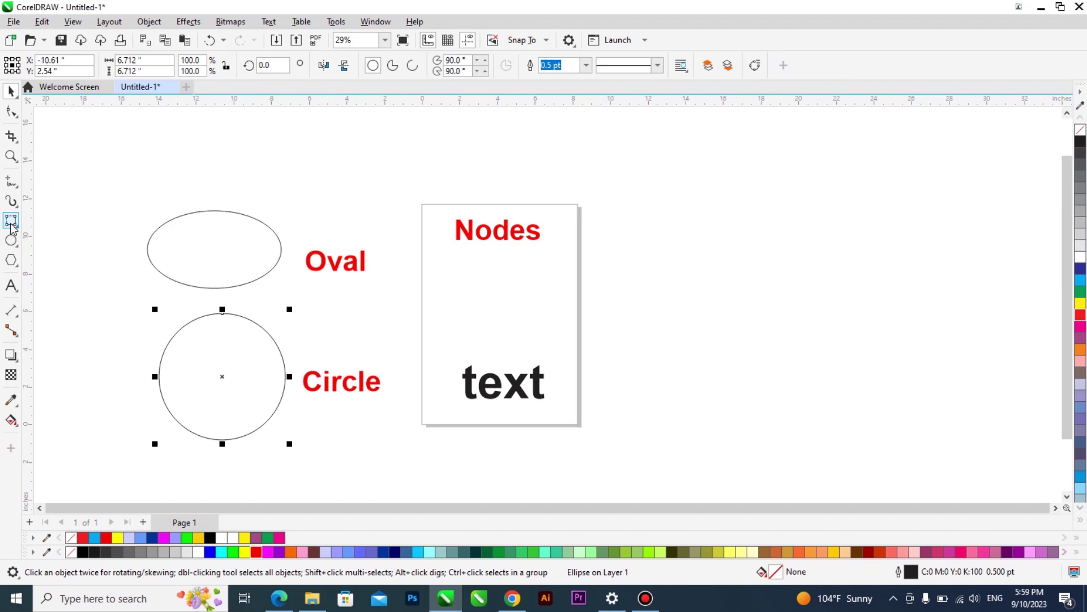
click(11, 222)
click(13, 223)
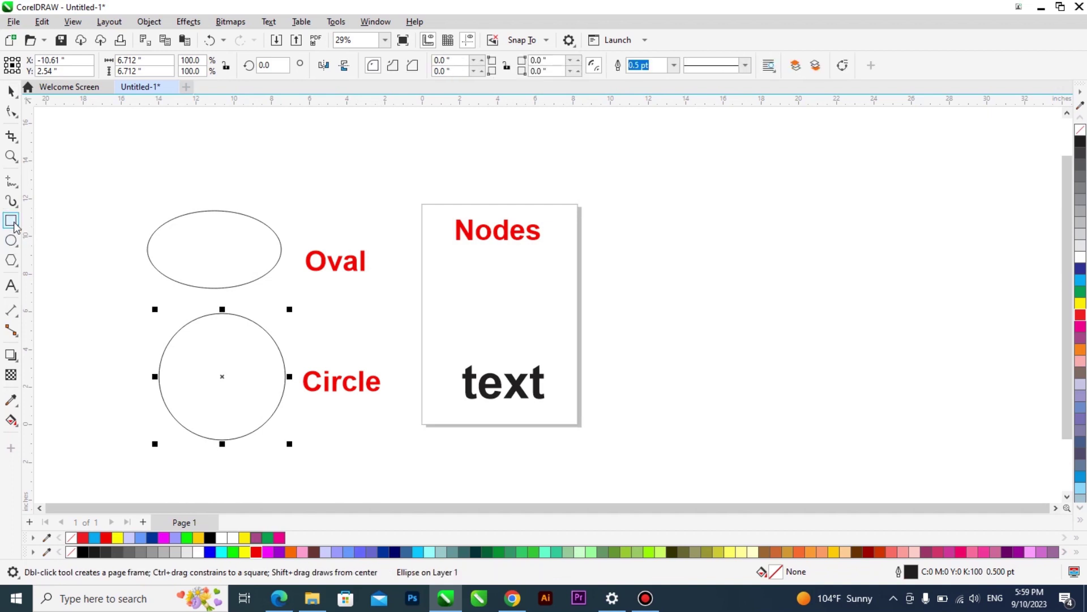
click(14, 242)
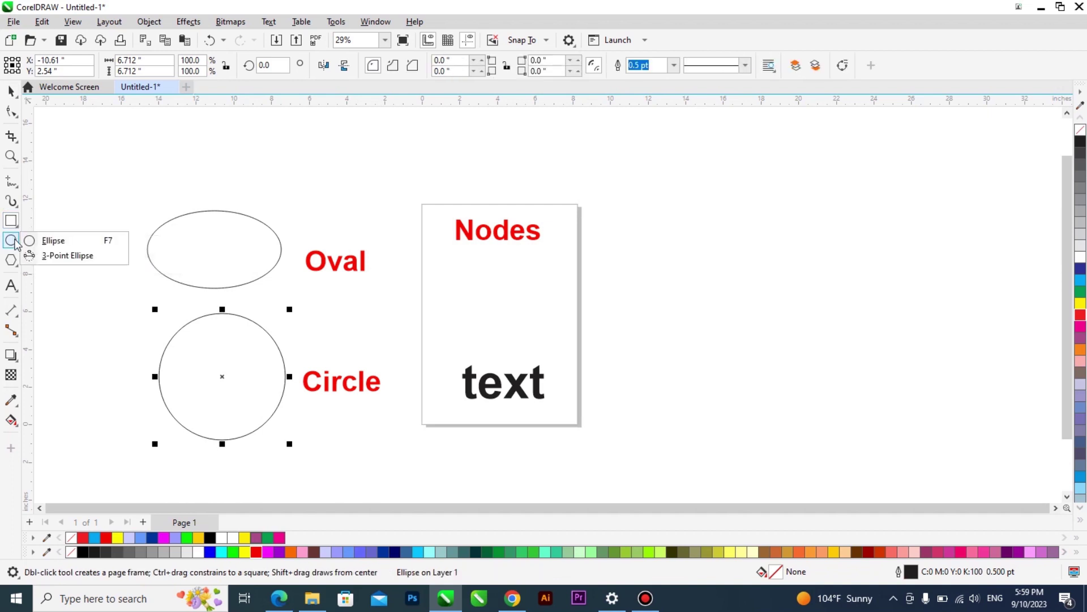
click(60, 256)
drag(612, 223, 745, 335)
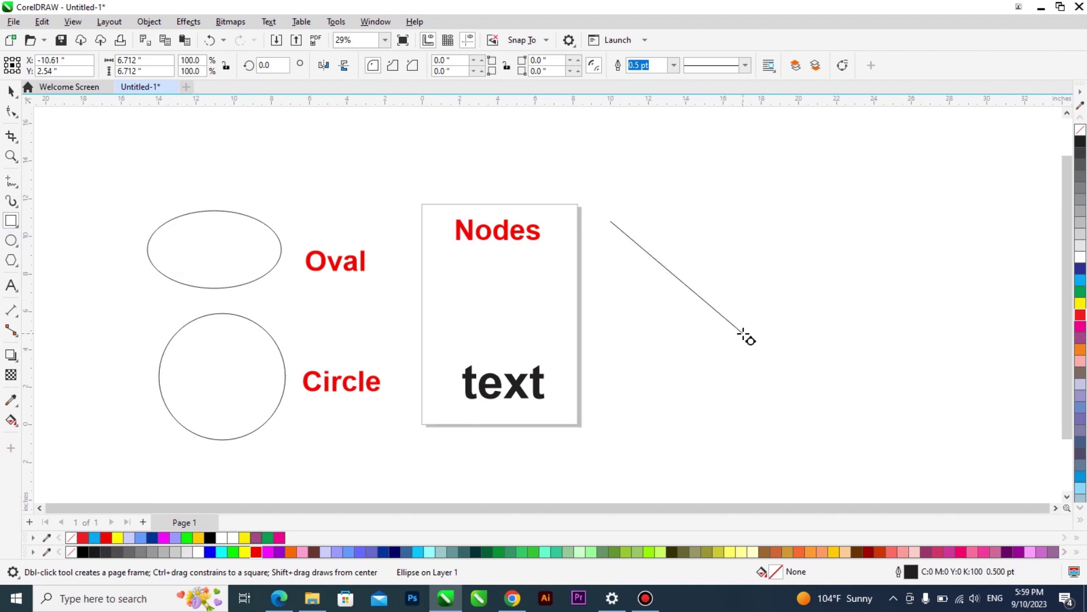
click(823, 250)
Draw a tilted three-point rectangle overlapping the tilted ellipse, and undo both shapes
click(11, 220)
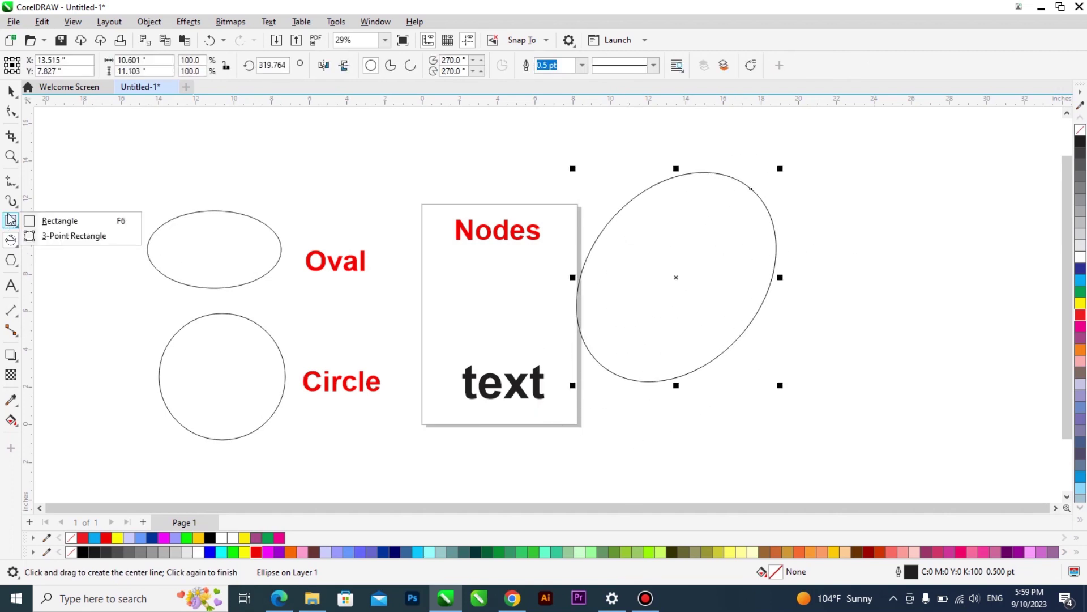
click(68, 236)
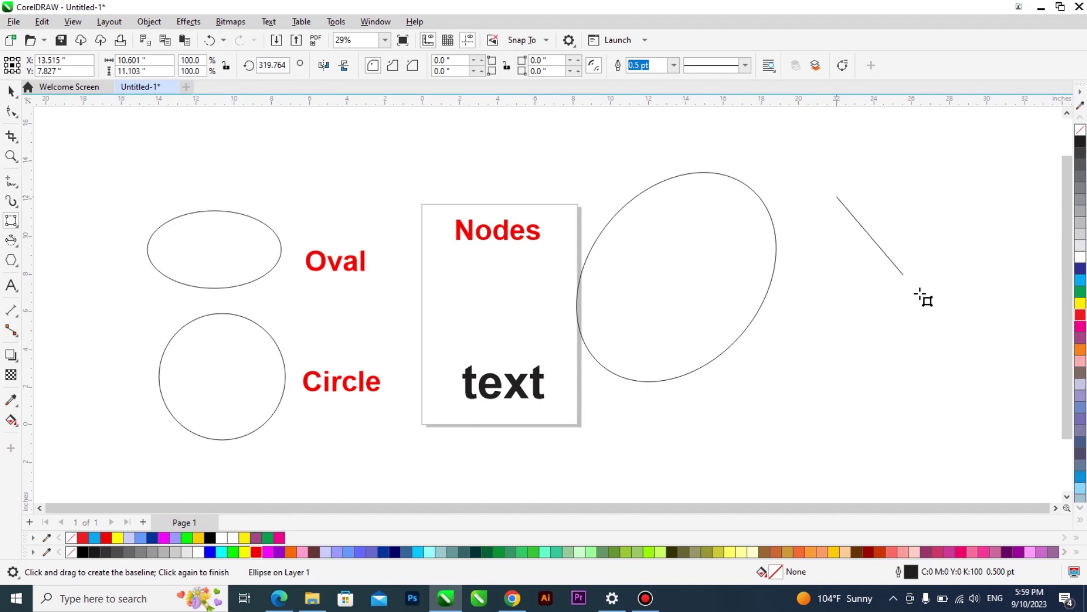
drag(904, 303, 837, 197)
click(828, 349)
click(717, 419)
click(11, 91)
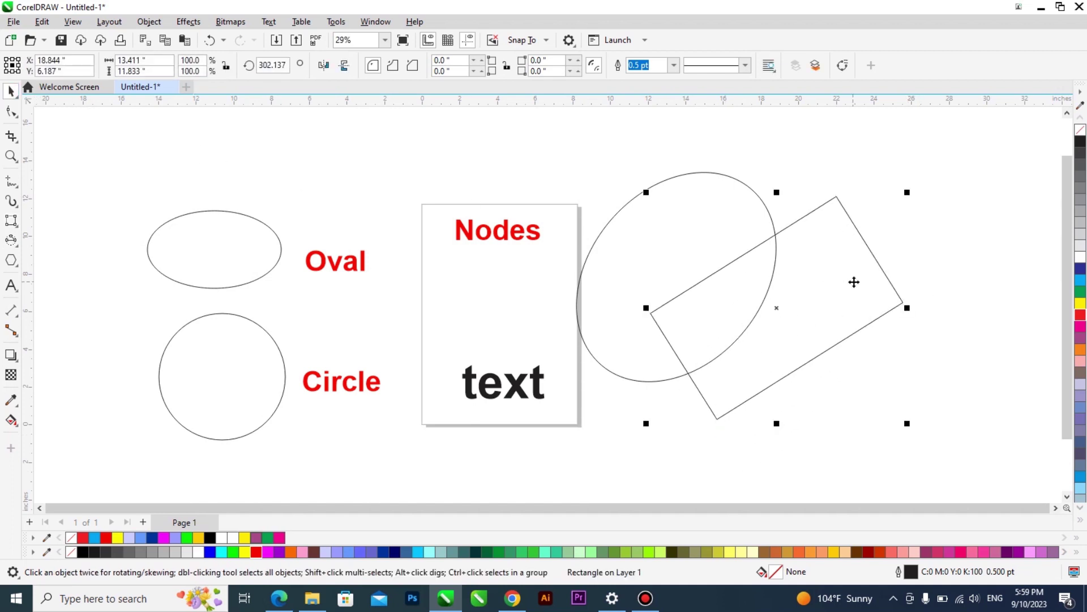
key(ctrl+z)
key(ctrl+z)
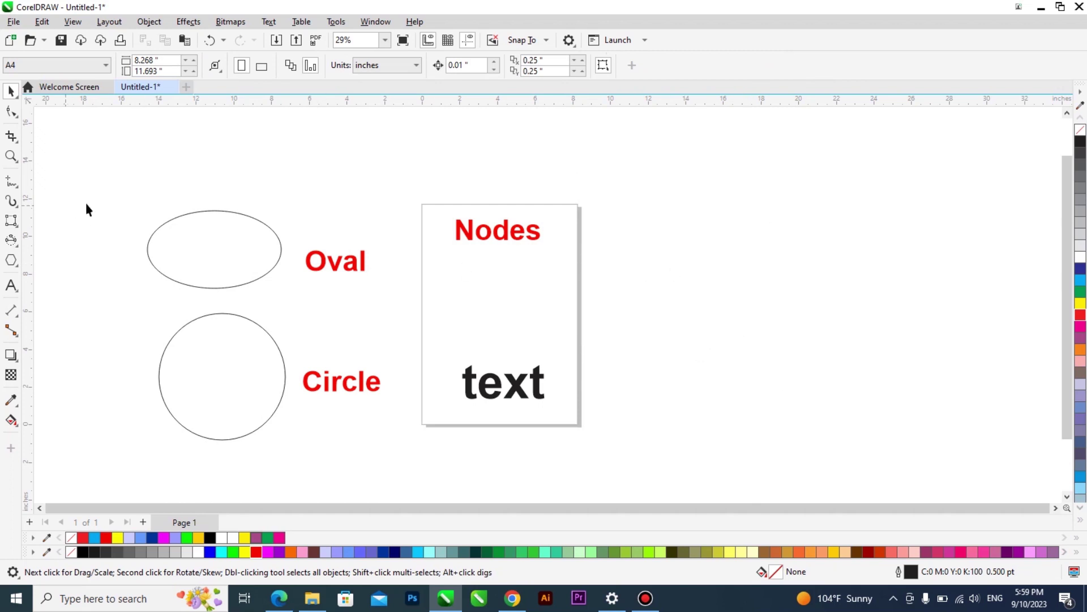
Draw an upright rectangle about 10.65 by 7.22 inches to the right of the page
click(11, 220)
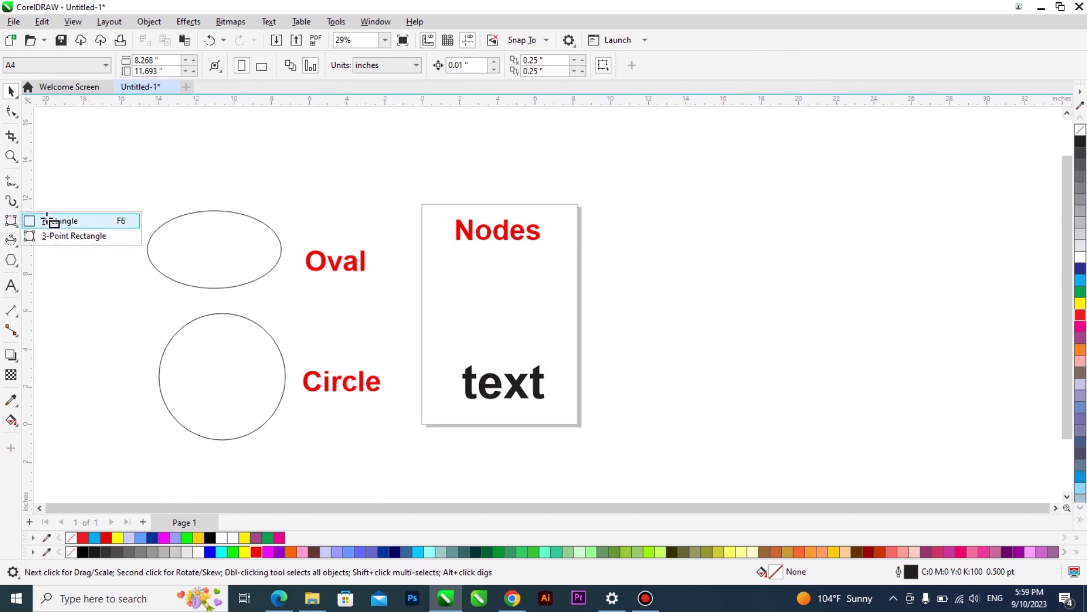
click(49, 221)
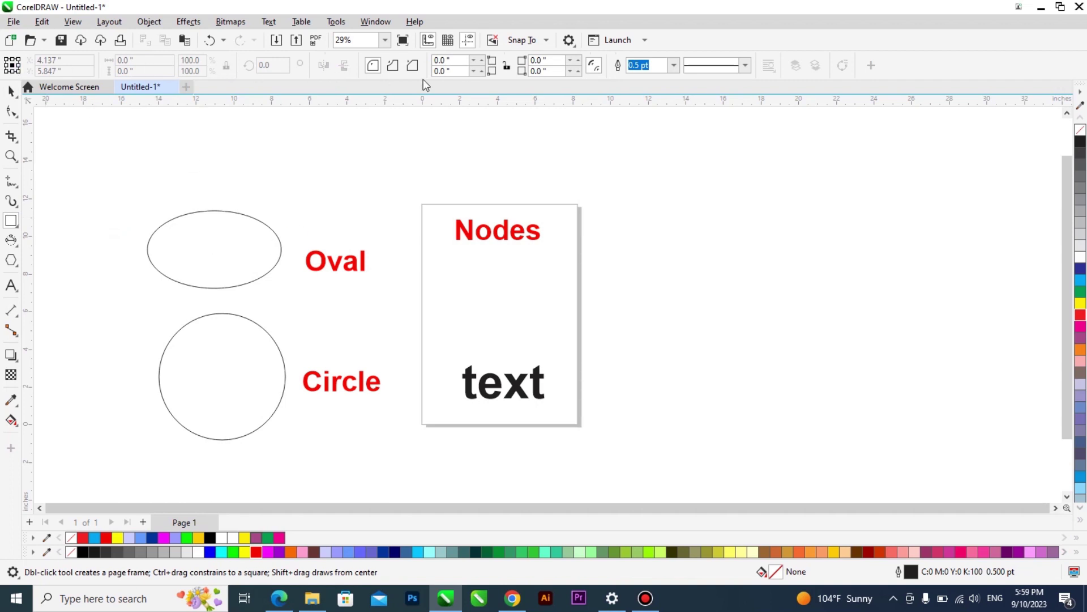
mouse_move(601, 253)
mouse_down()
mouse_move(736, 360)
mouse_move(802, 389)
mouse_up()
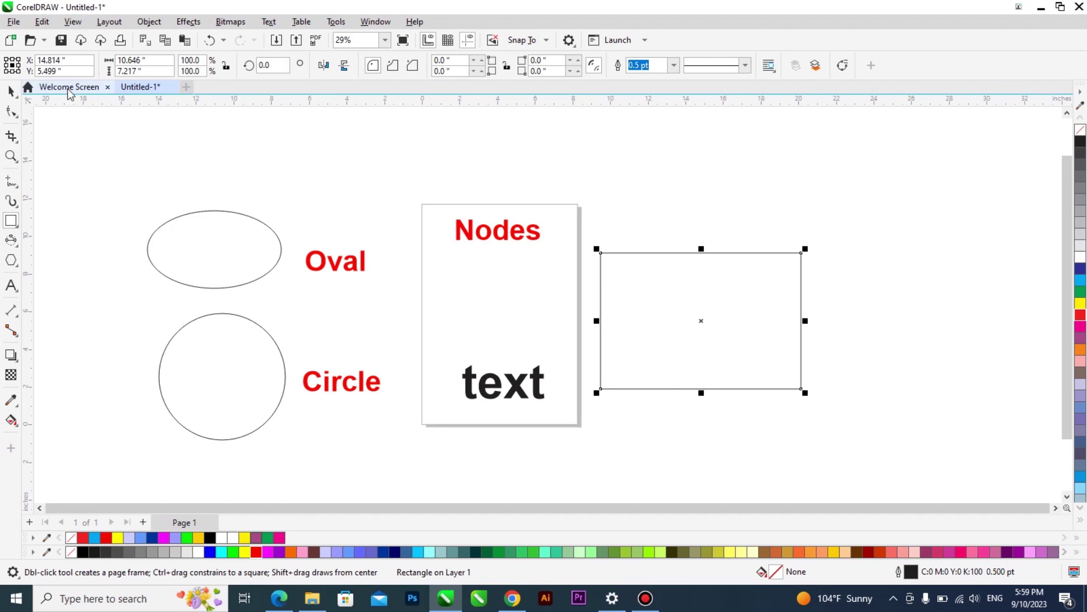
click(11, 92)
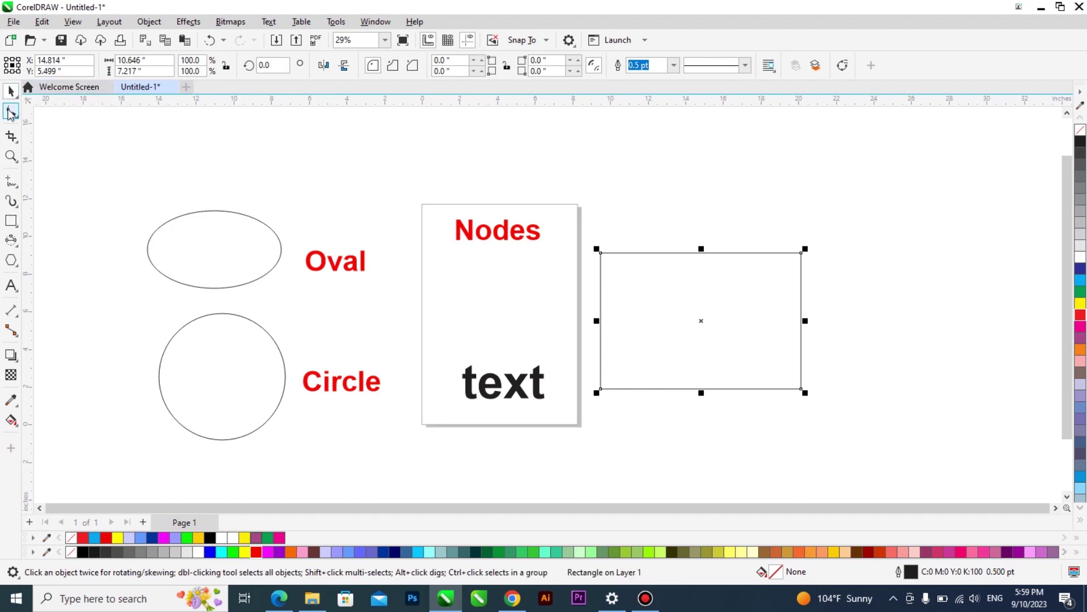
Round all four corners of the new rectangle to about 1.34 inches with the Shape tool, and undo the rounding
click(11, 112)
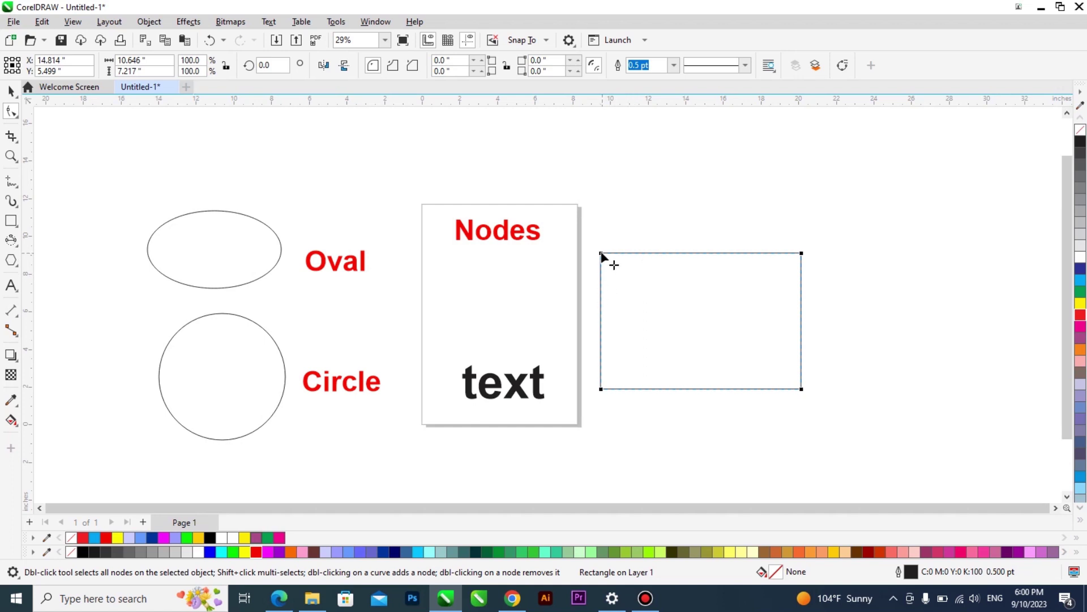
drag(603, 253, 625, 268)
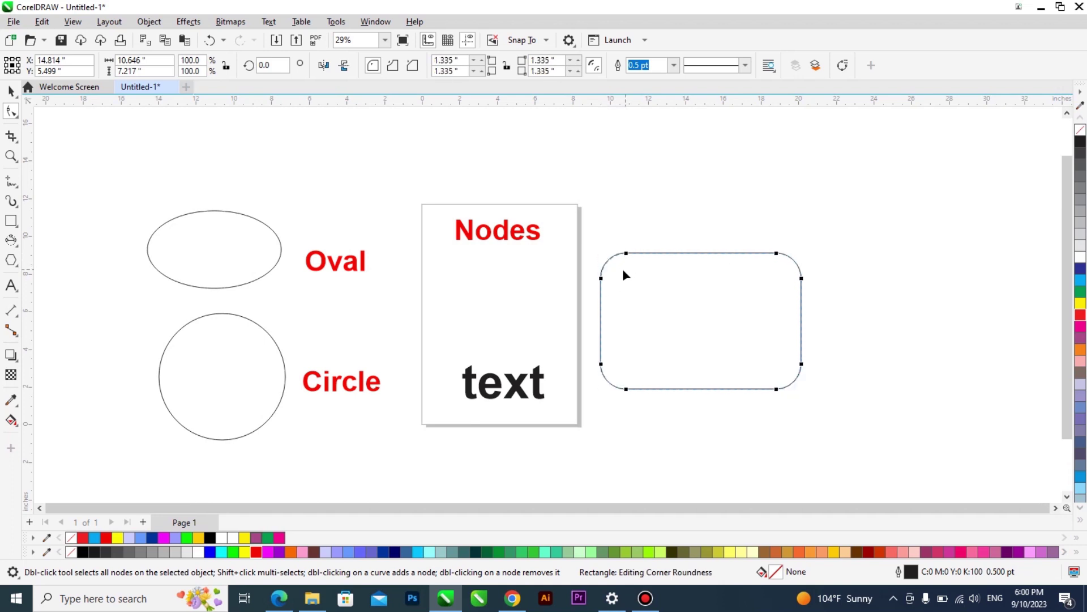
key(ctrl+z)
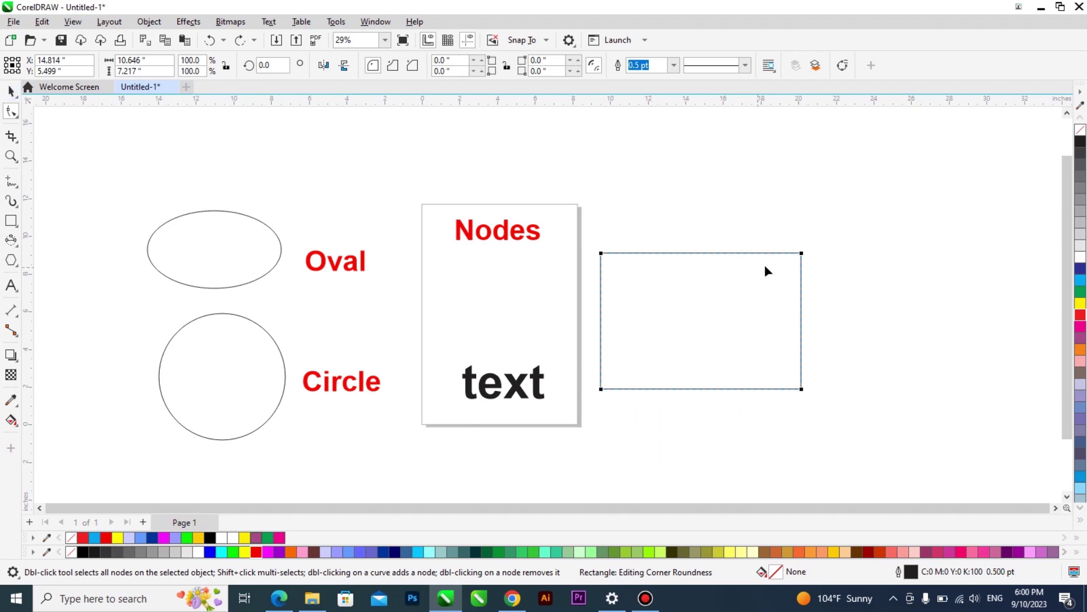
Round only the rectangle's top-right corner to about 3.61 inches, and undo that rounding
click(801, 254)
drag(751, 311, 701, 340)
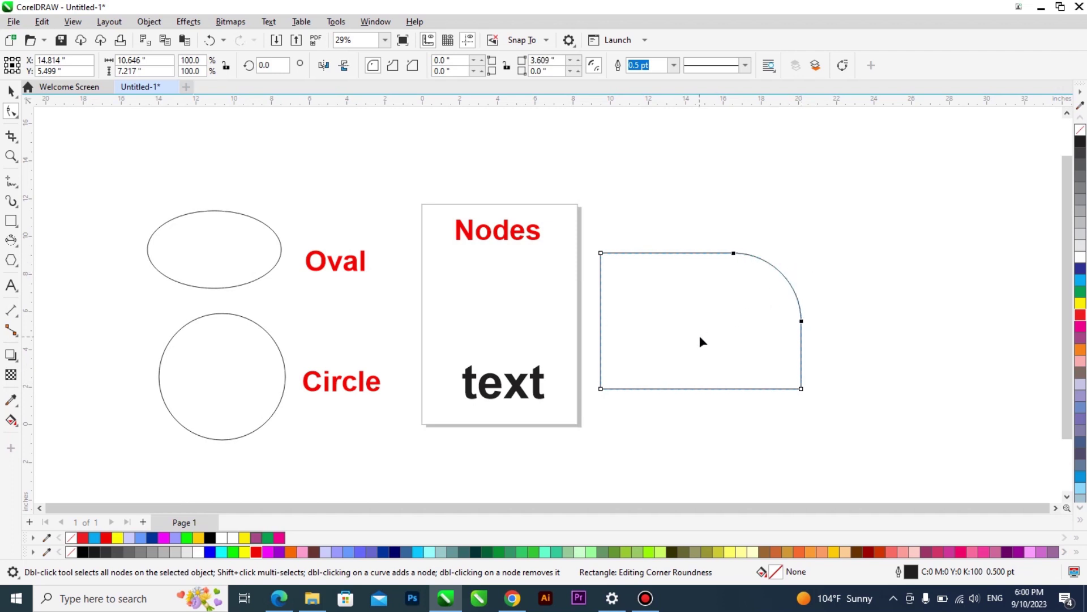
key(ctrl+z)
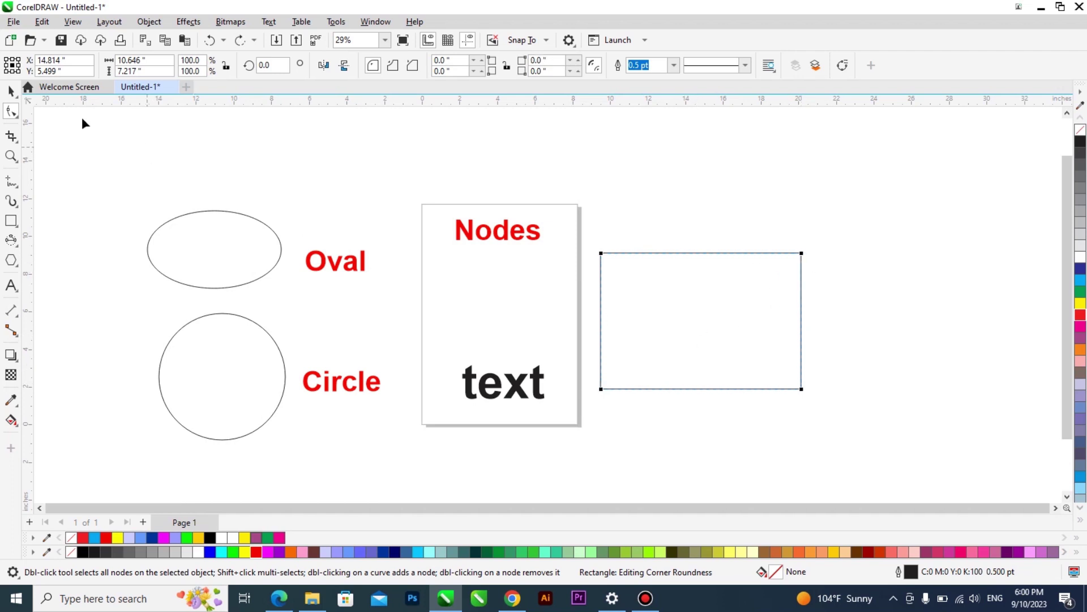
Move the rectangle slightly closer to the page and open its top-left corner radius for editing
click(11, 91)
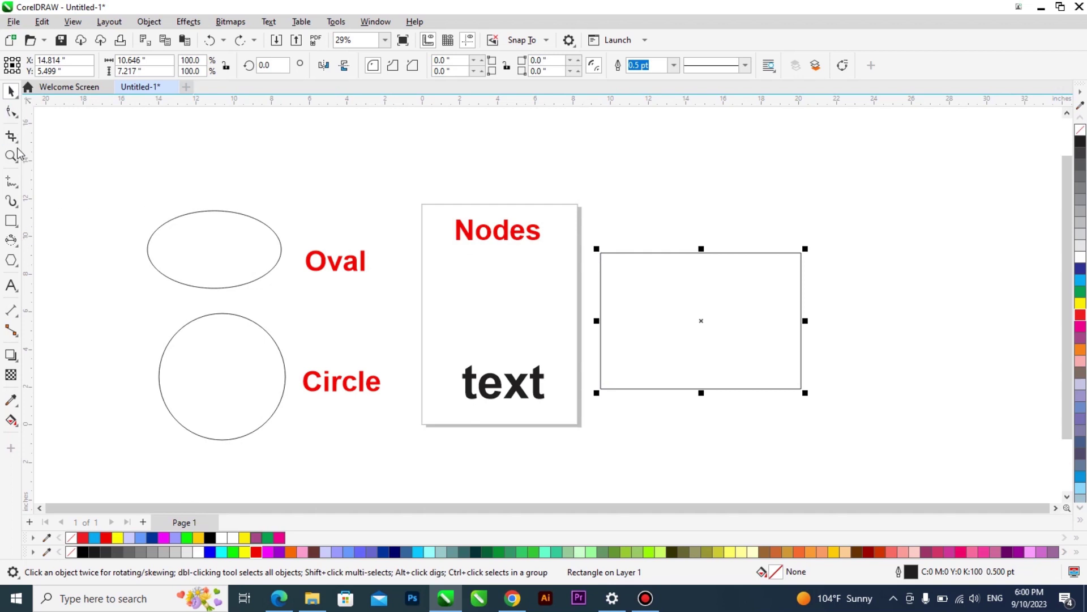
drag(706, 287, 661, 302)
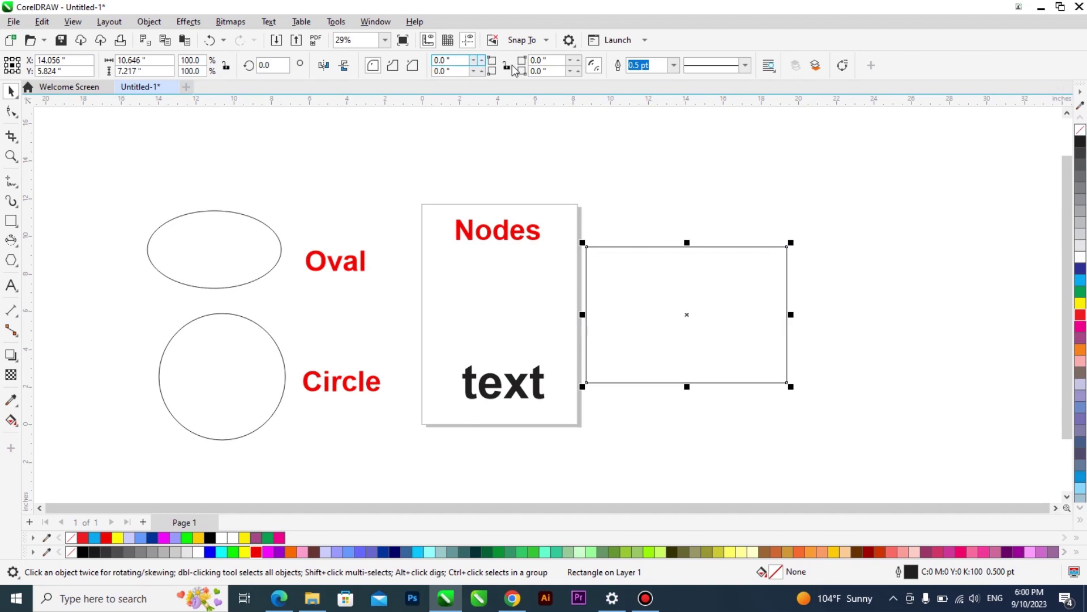
click(450, 59)
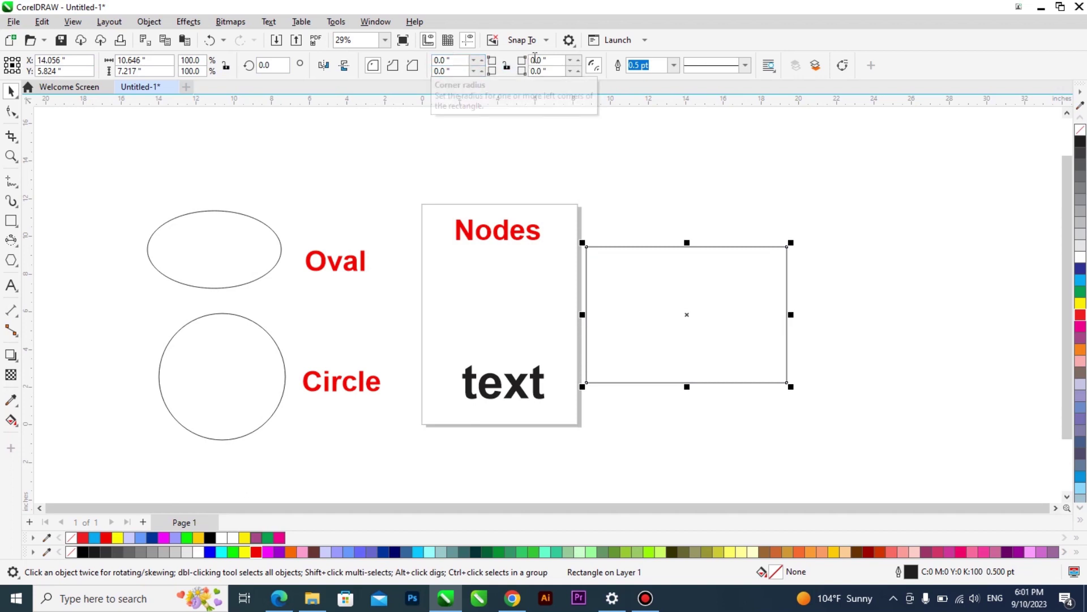
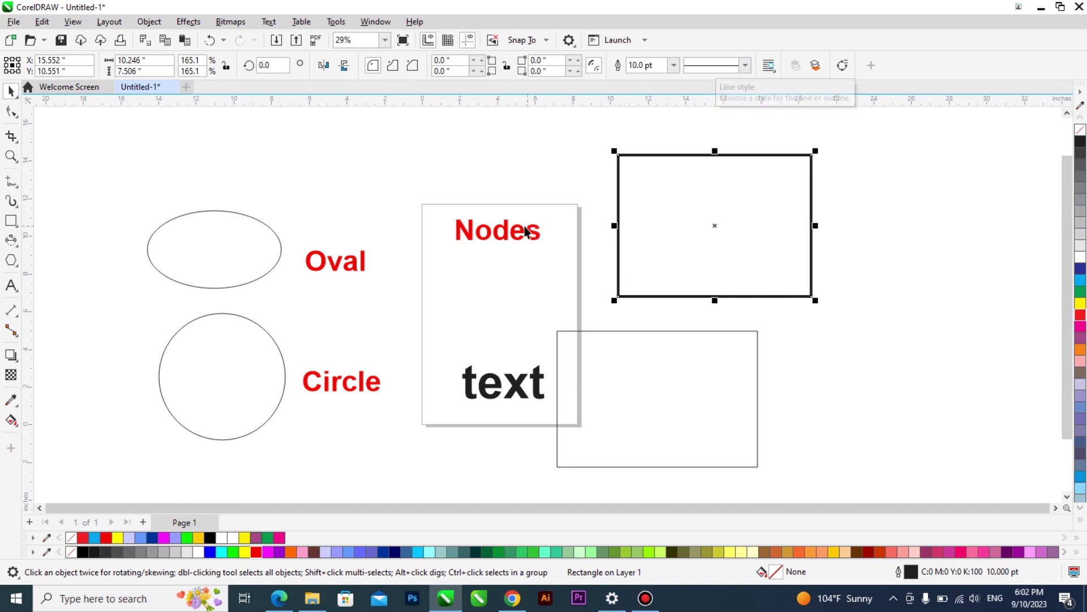
Give the thick-outlined rectangle a closely dotted line style, and change it to a widely spaced dotted style
click(517, 226)
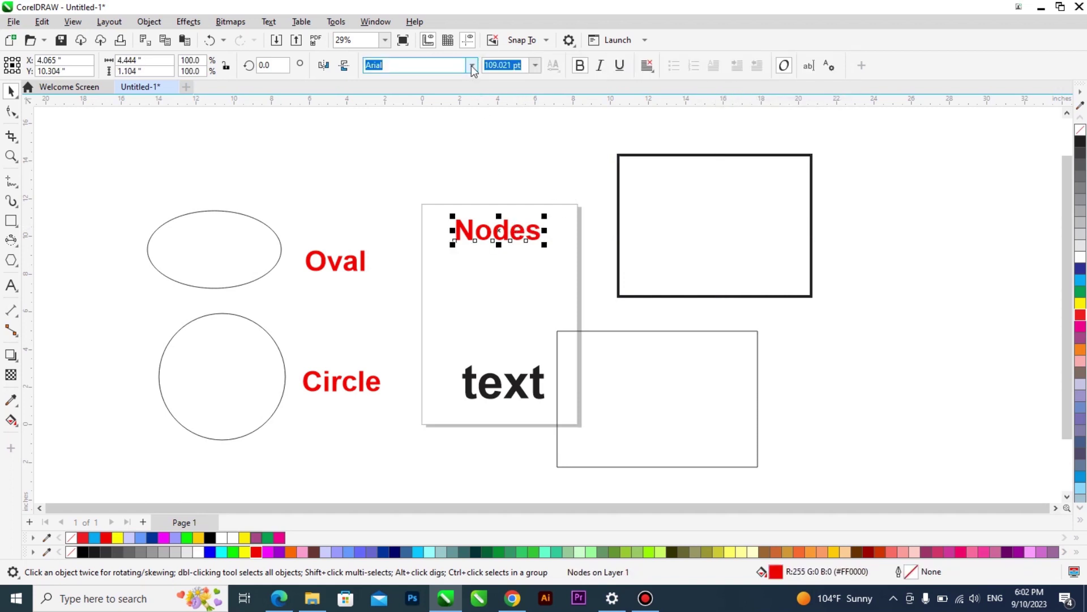
click(689, 202)
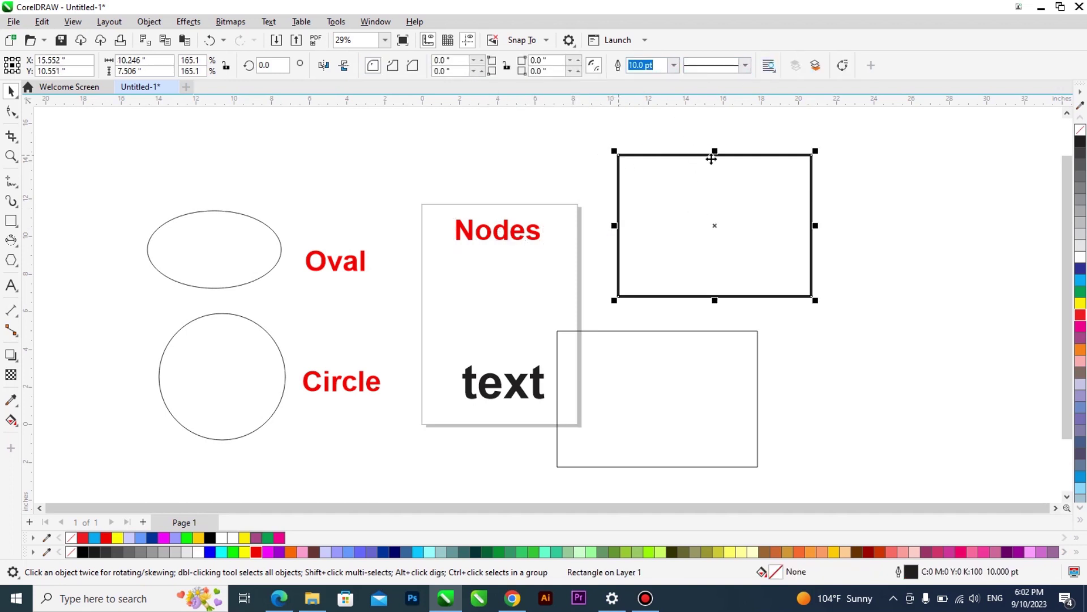
click(745, 66)
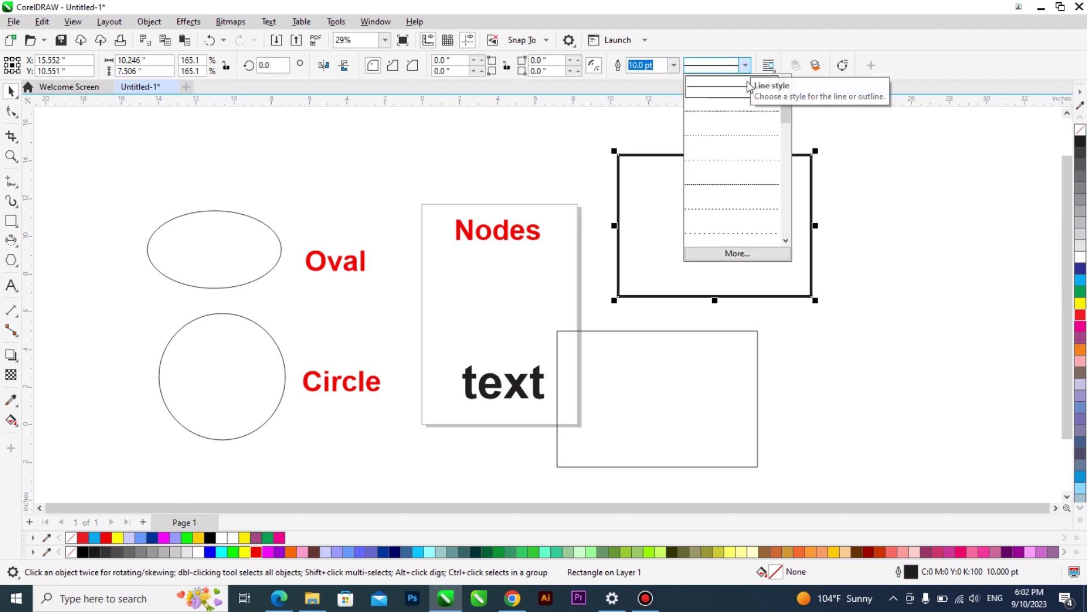
click(748, 111)
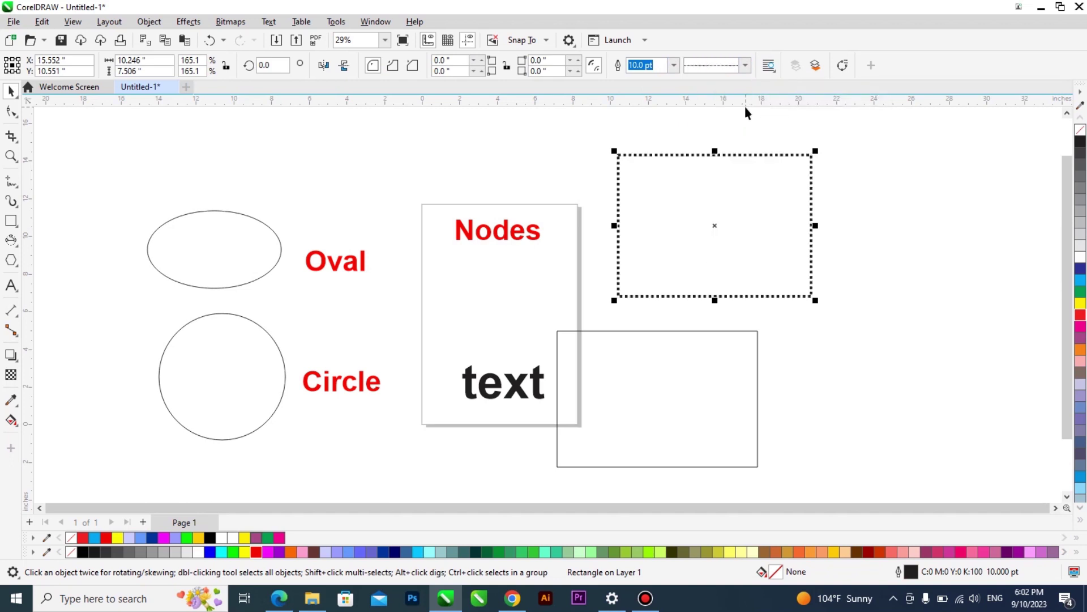
click(745, 66)
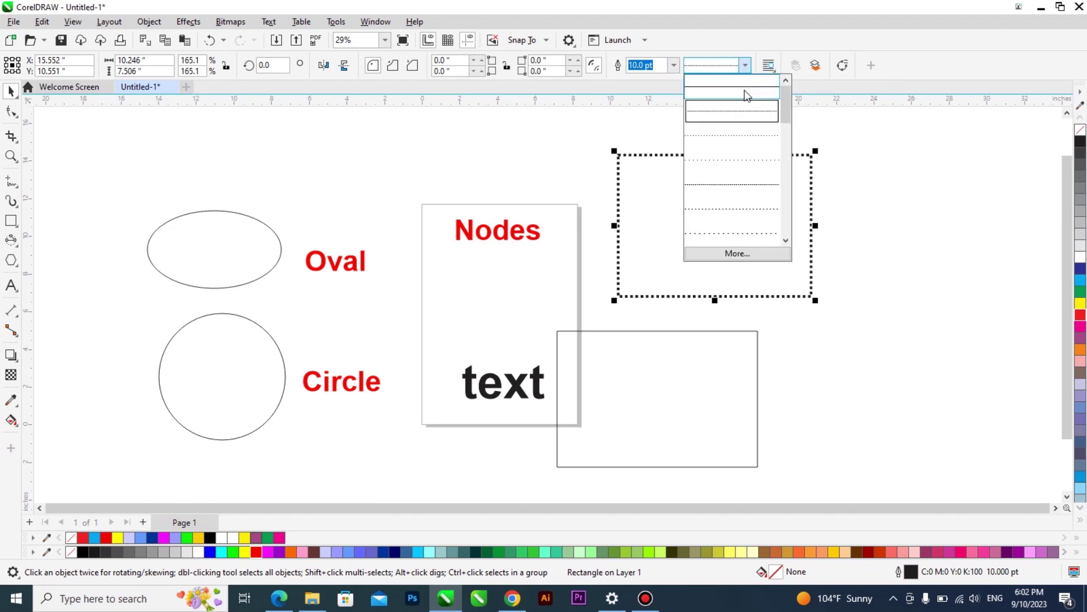
click(743, 164)
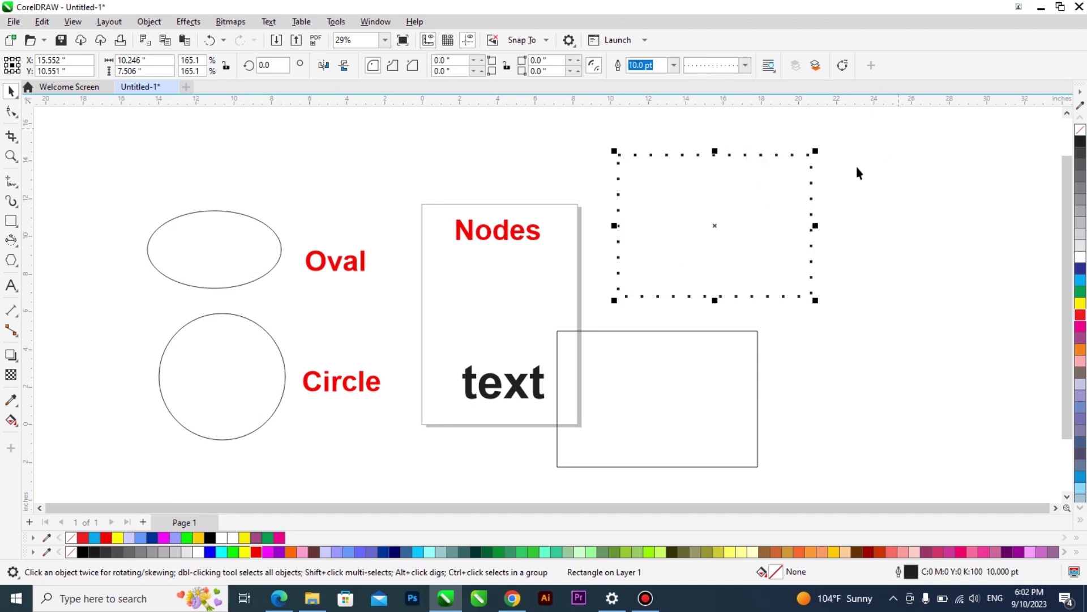
Delete both rectangles, the oval and the circle, keeping the text labels
key(Delete)
click(557, 334)
key(Delete)
click(223, 315)
key(Delete)
key(Delete)
Draw a wide rectangle about 11.58 by 2.02 inches to the right of the page with the Rectangle tool
click(15, 242)
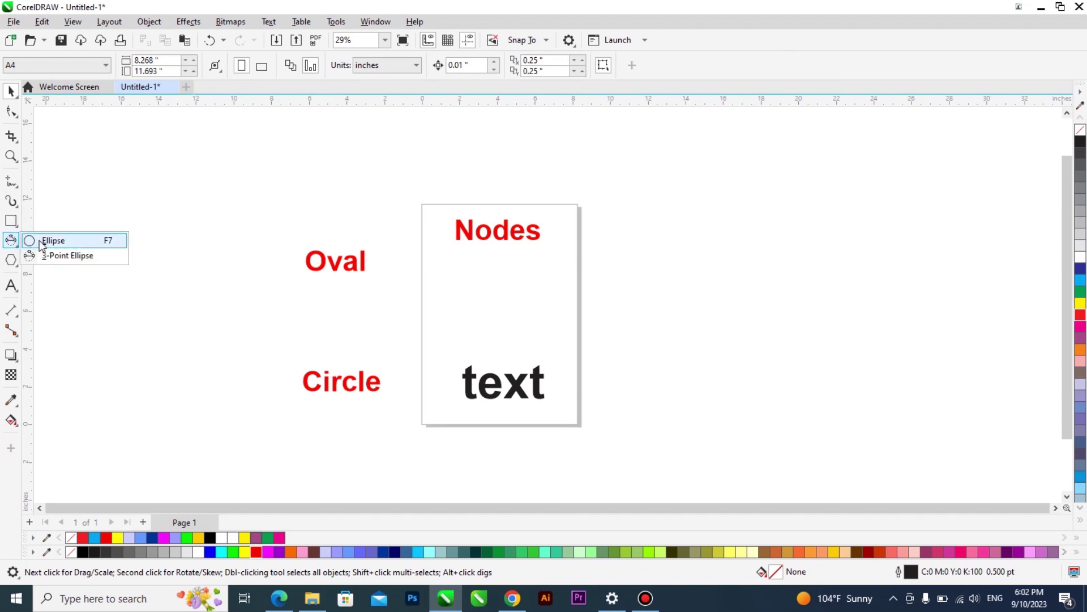
click(42, 242)
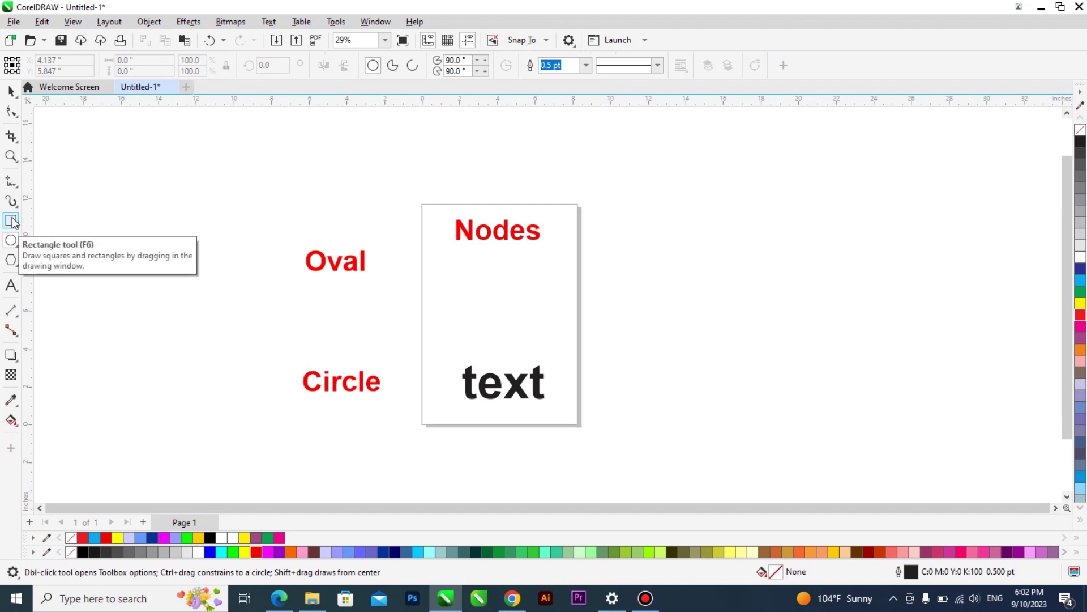
click(13, 222)
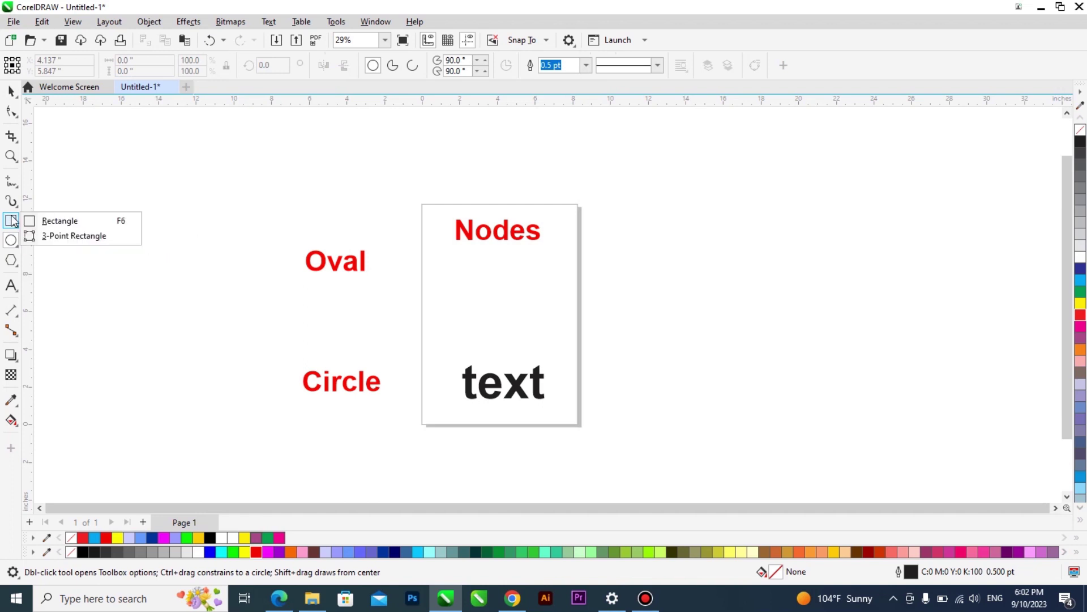
key(F6)
mouse_move(604, 220)
mouse_down()
mouse_move(876, 367)
mouse_move(906, 360)
mouse_move(718, 378)
mouse_move(720, 315)
mouse_move(697, 212)
mouse_move(893, 320)
mouse_move(667, 264)
mouse_move(894, 303)
mouse_move(822, 258)
mouse_up()
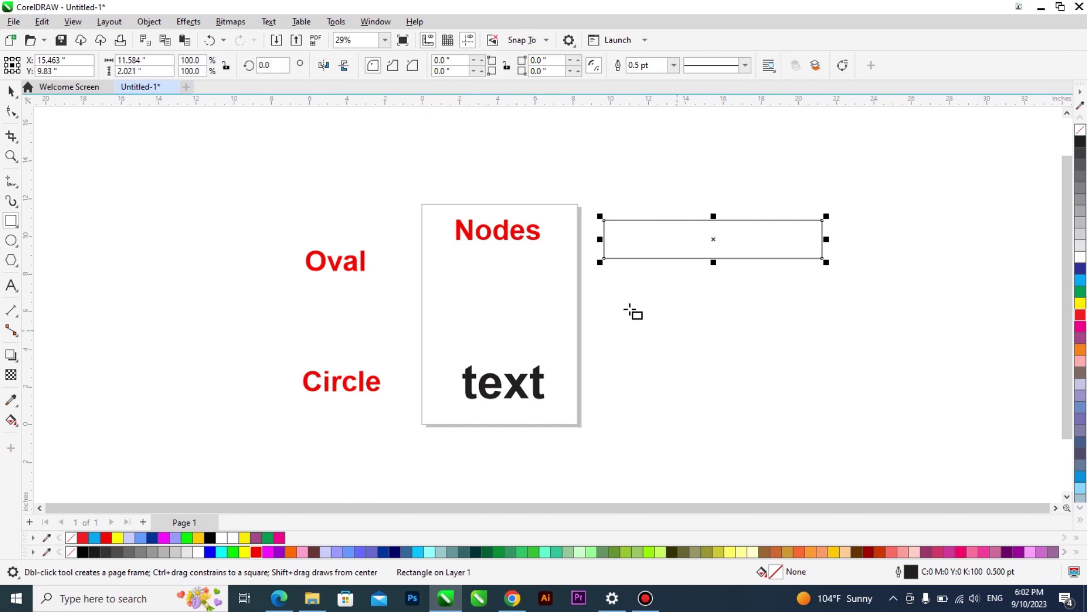
Draw a square about 7.83 inches wide below the wide rectangle, and another about 7.98 inches wide left of the Oval label
drag(615, 290, 762, 398)
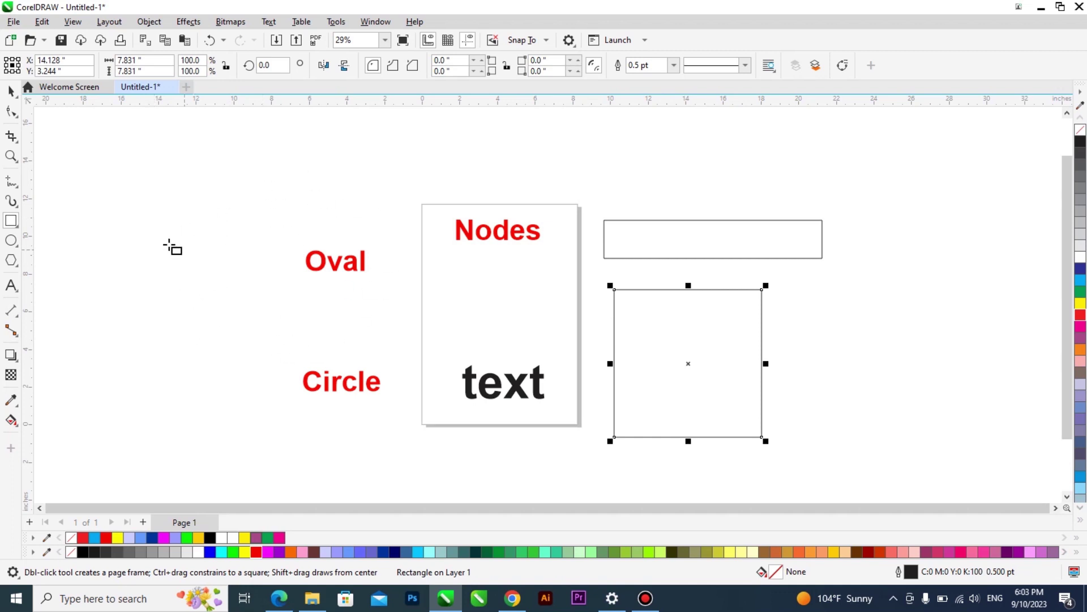
mouse_move(112, 226)
mouse_down()
mouse_move(277, 357)
mouse_move(238, 317)
mouse_move(278, 353)
mouse_move(261, 343)
mouse_up()
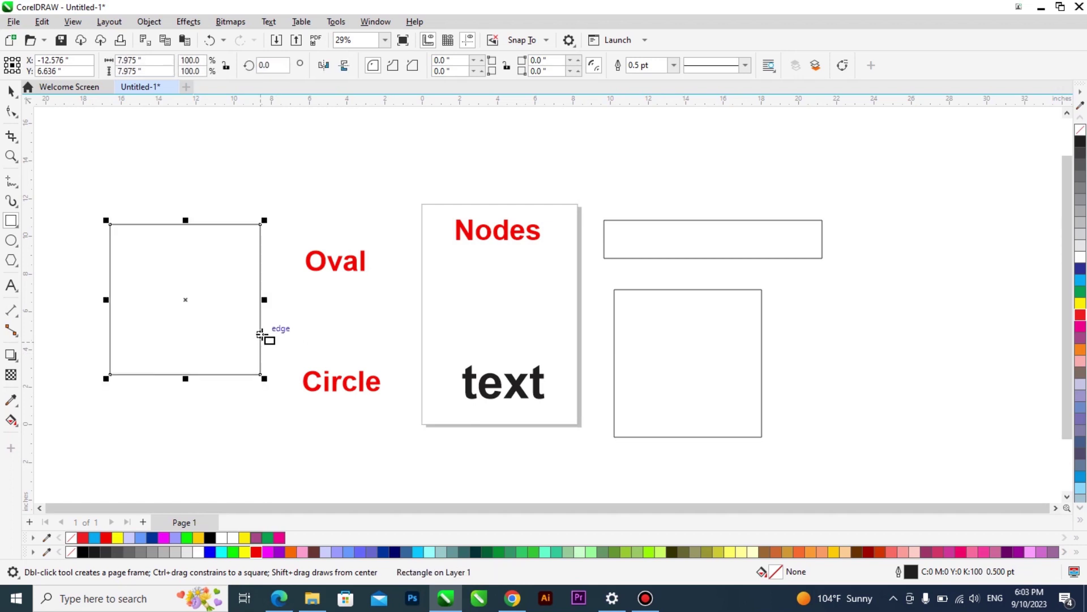
Draw an ellipse about 8.95 by 6.03 inches right of the lower square, and replace it with a circle about 7.11 inches across
click(10, 240)
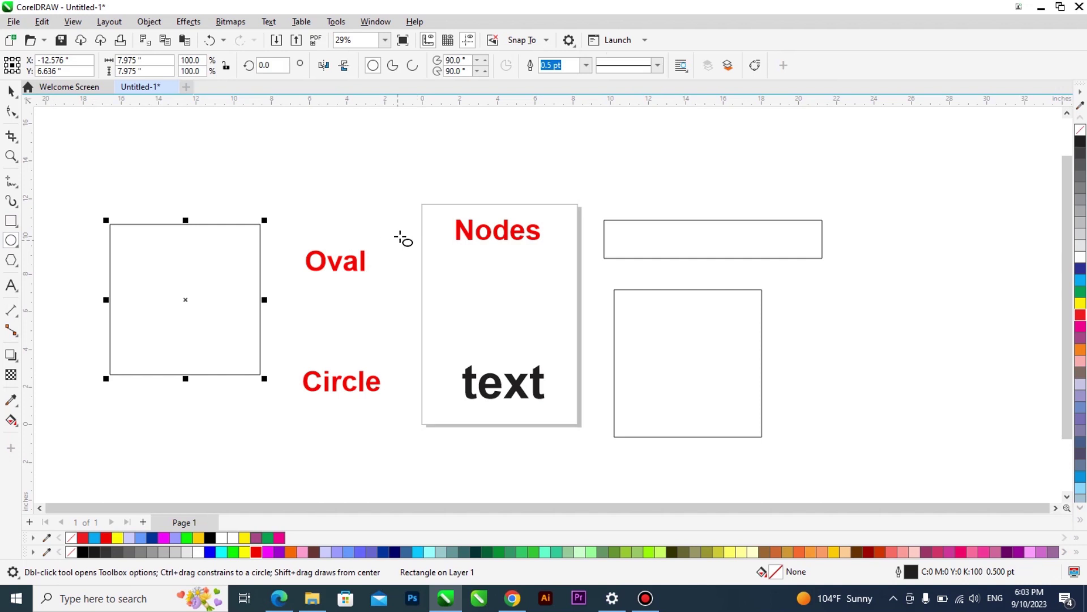
drag(798, 301, 969, 419)
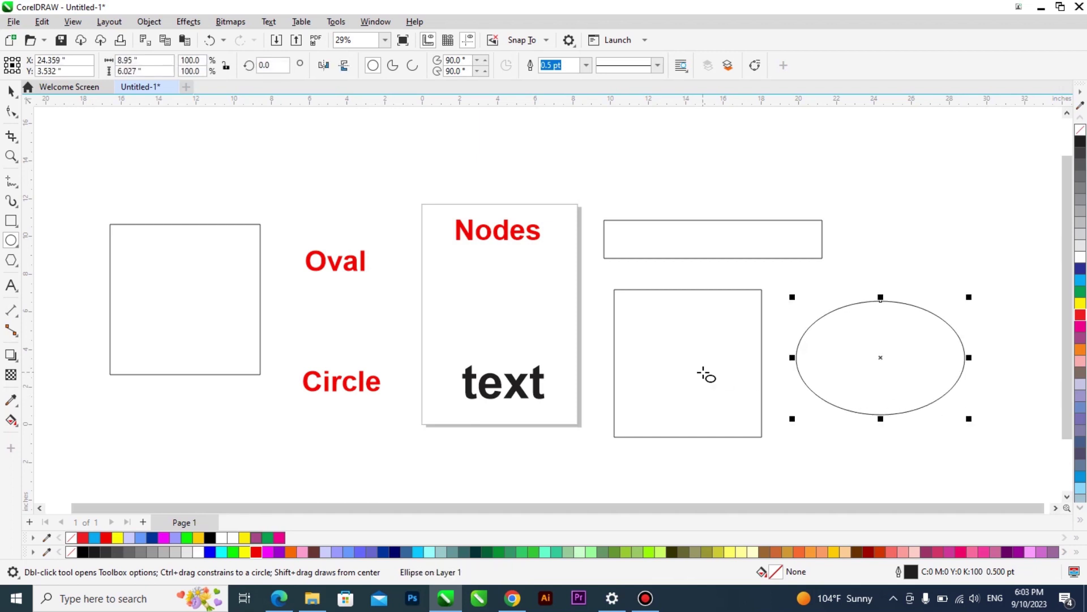
key(Delete)
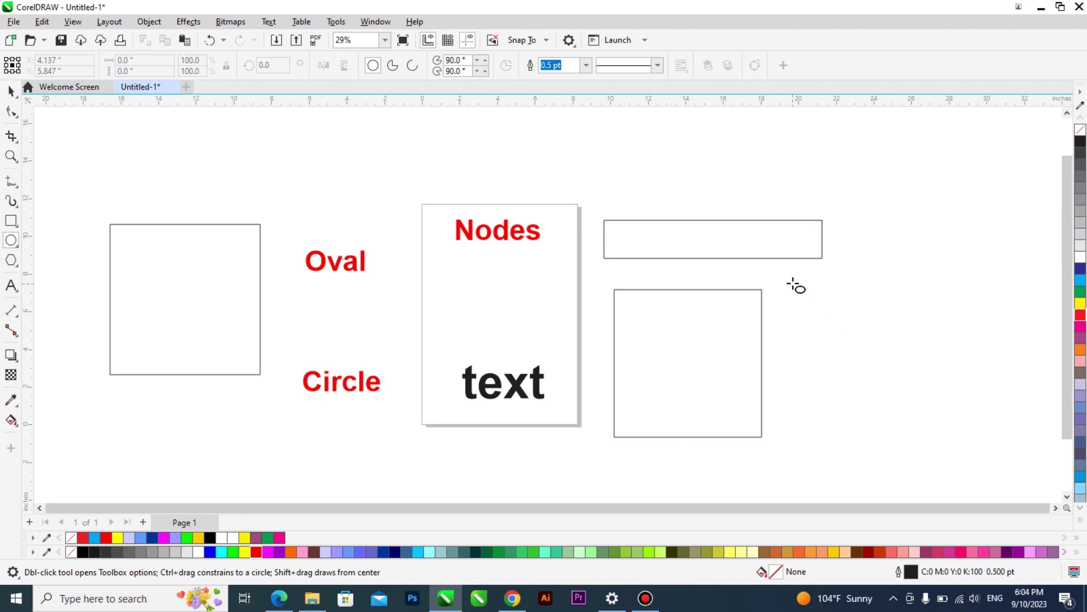
drag(796, 286, 796, 286)
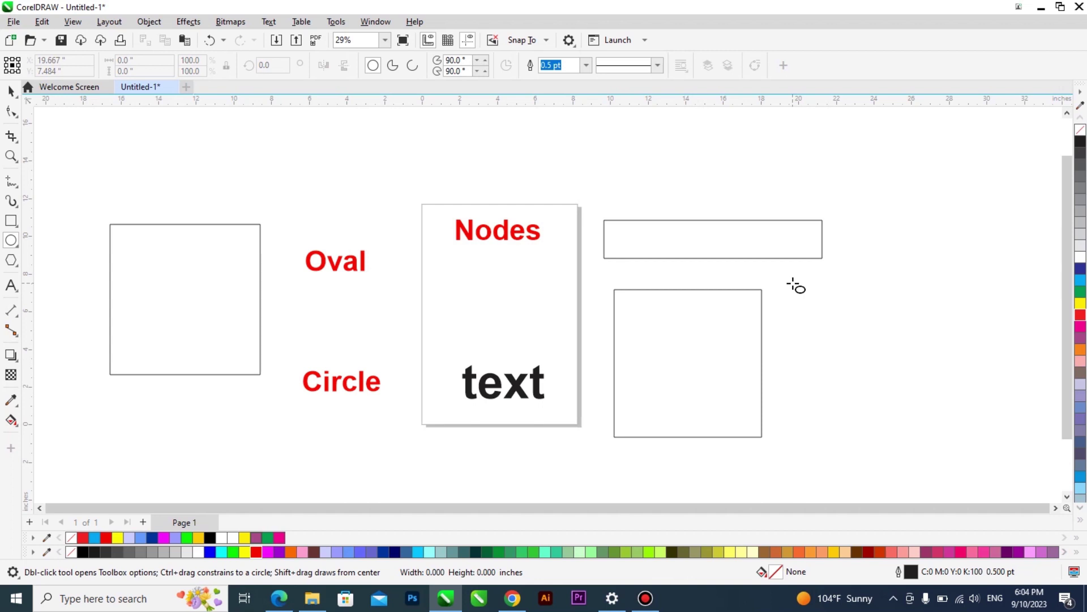
drag(793, 284, 925, 417)
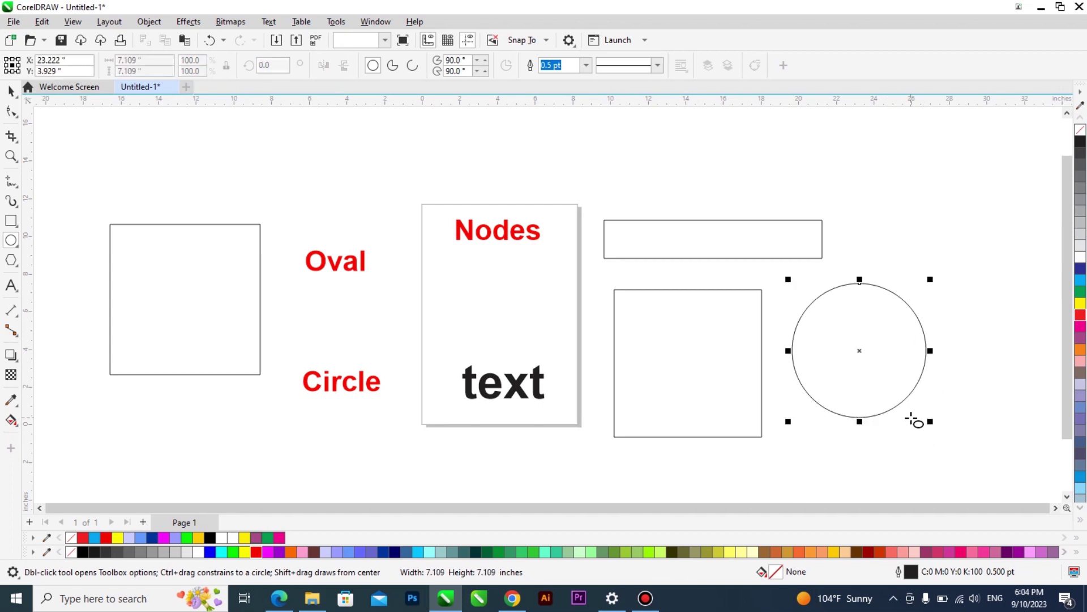
Delete the circle, both squares and the wide rectangle
key(space)
shift+click(689, 379)
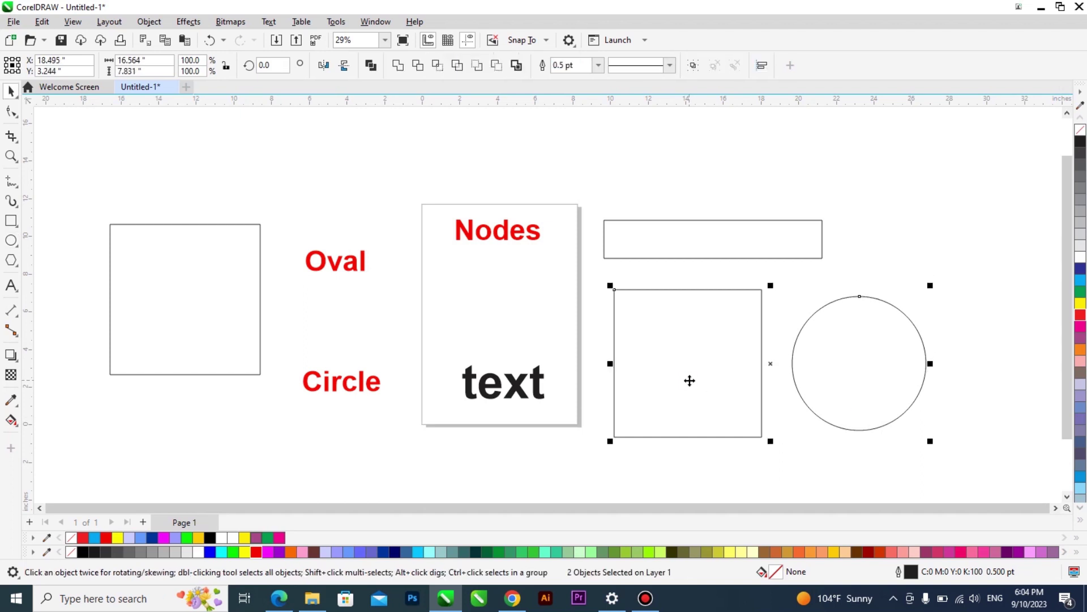
key(Delete)
click(676, 226)
key(Delete)
click(110, 258)
key(Delete)
Draw a square about 7.15 inches wide right of the page and a circle about 8.05 inches across left of the labels
click(10, 221)
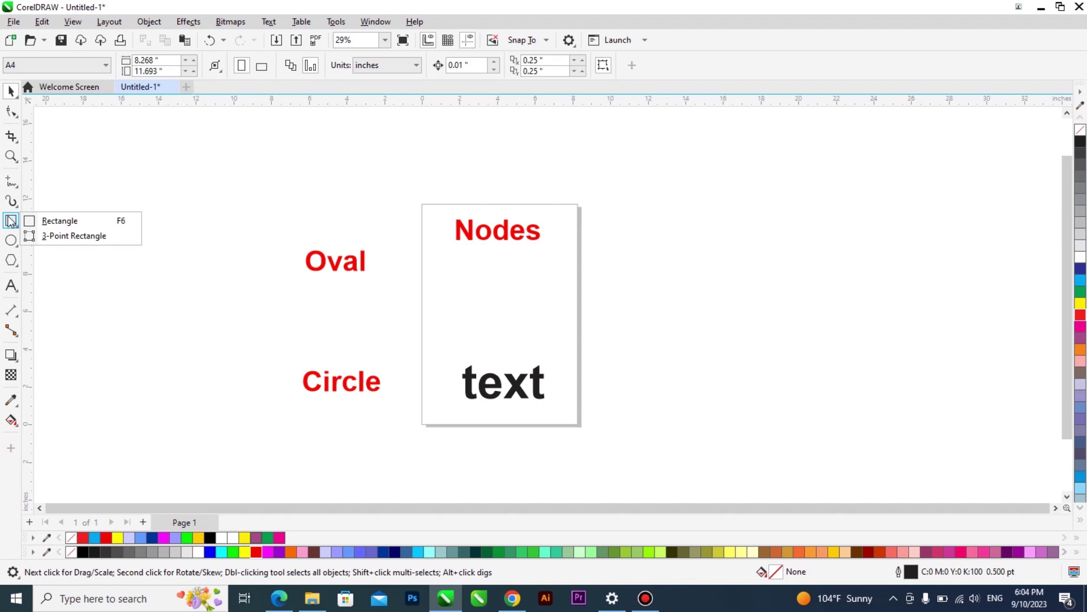
click(35, 225)
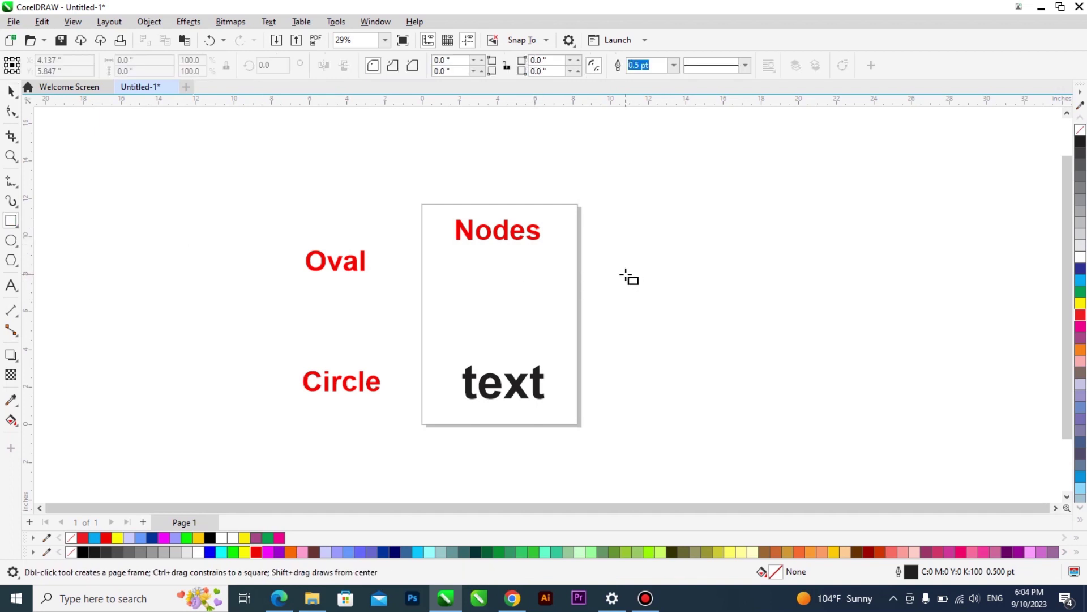
drag(605, 249, 740, 384)
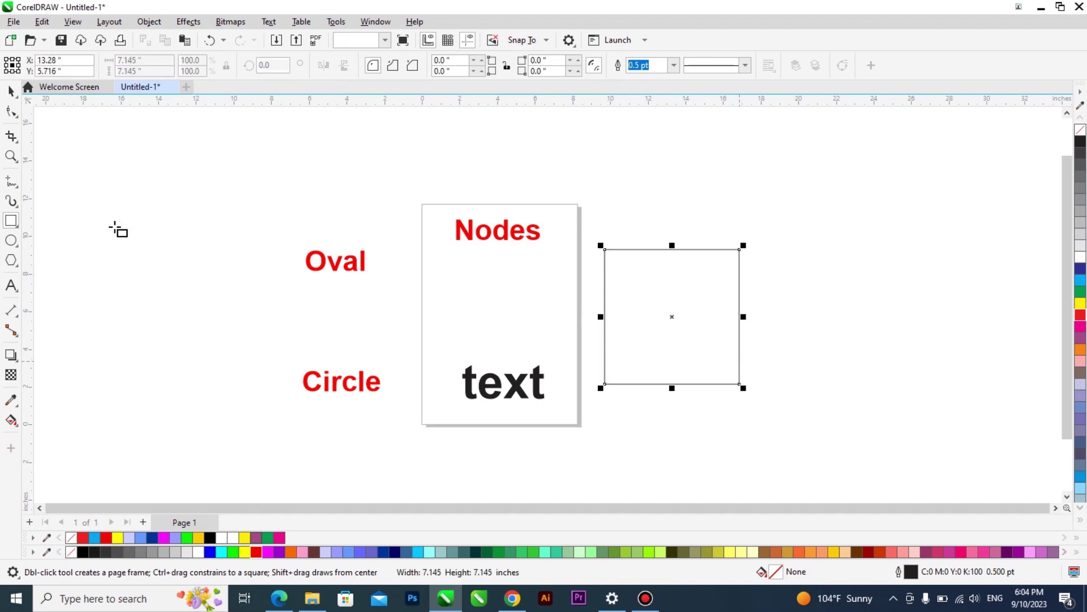
click(10, 240)
drag(133, 264, 283, 410)
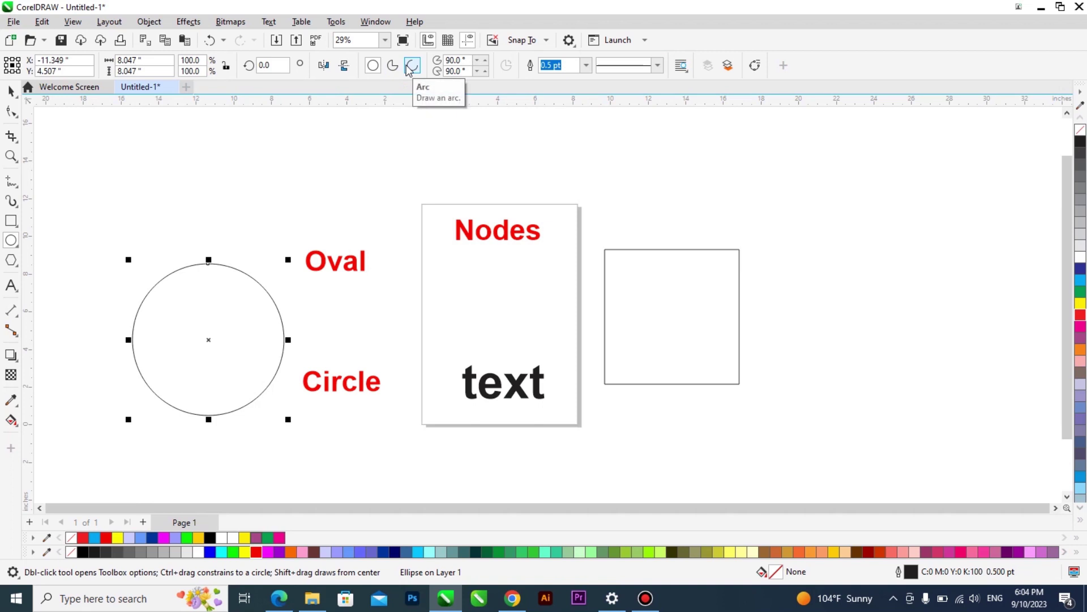
Convert the circle to a pie, and reshape it with the Shape tool into an arc starting at about 63 degrees
click(394, 66)
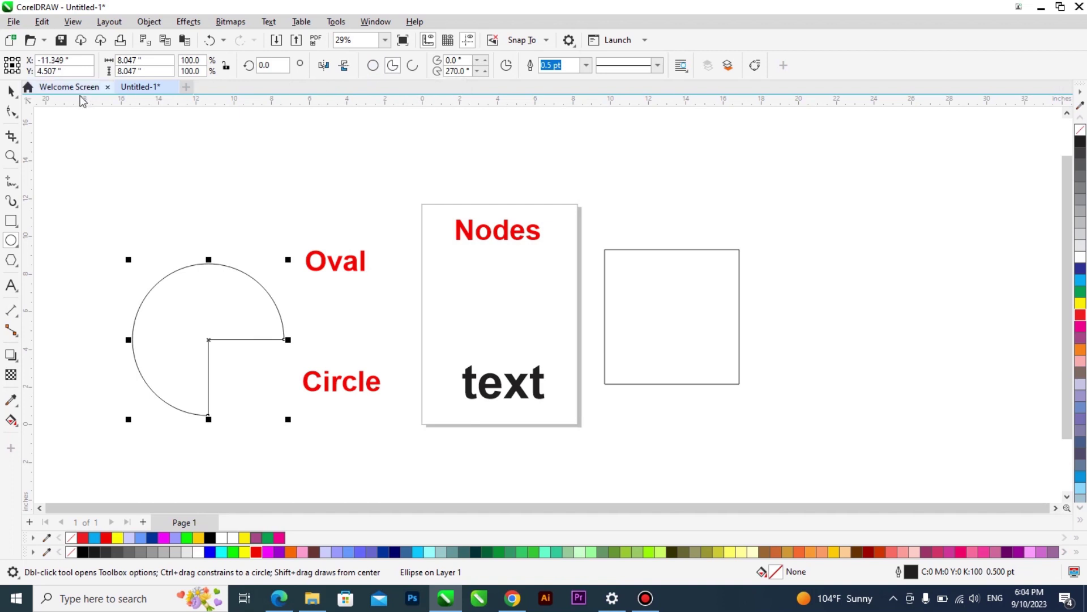
click(12, 112)
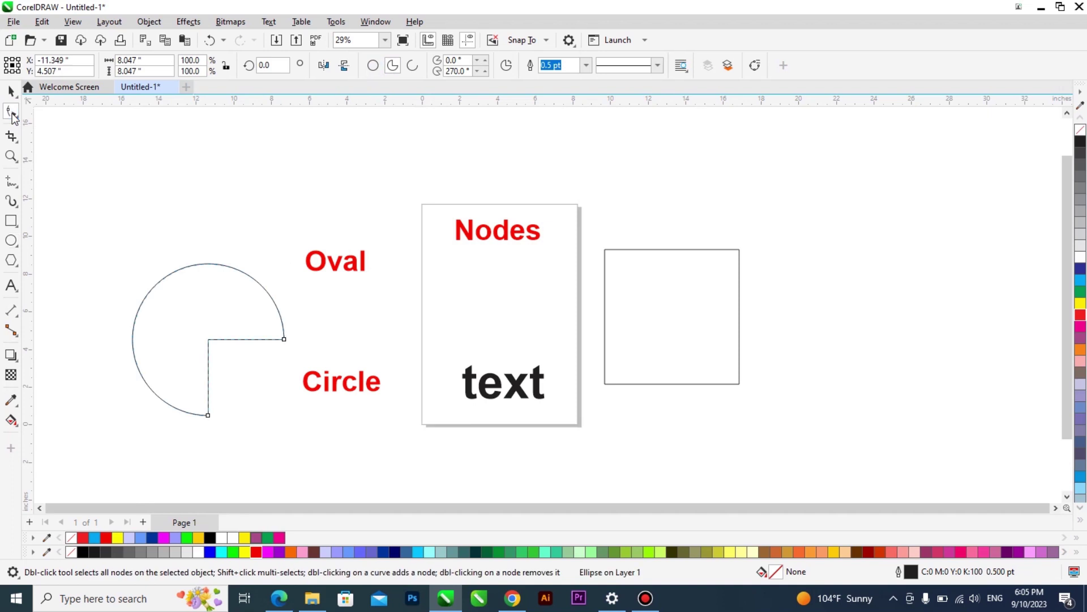
drag(284, 339, 244, 270)
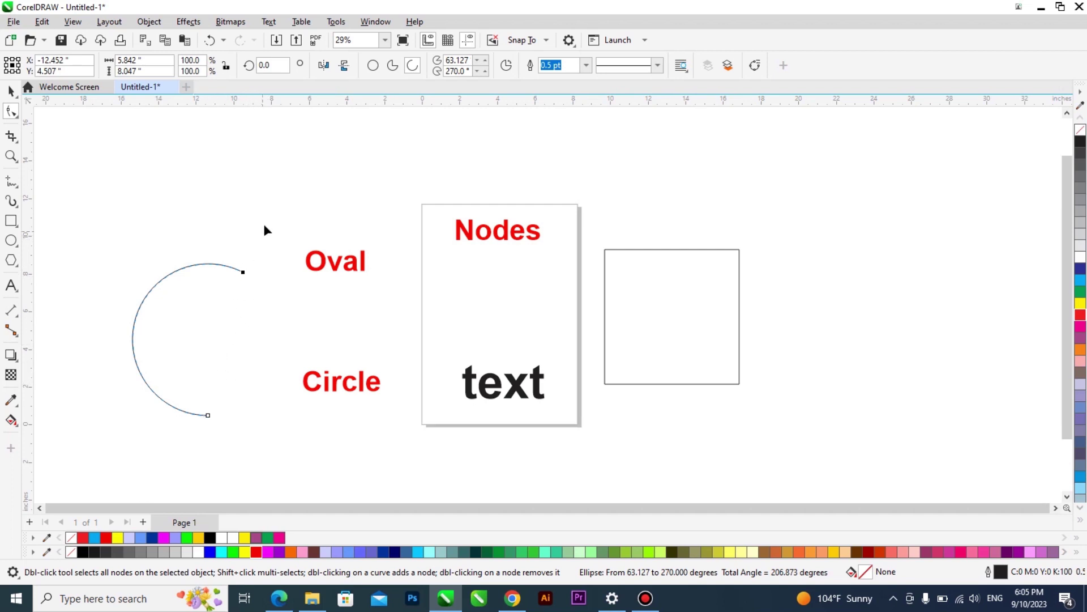
Switch the arc to a pie, and move its start node around to form an arc starting at about 118 degrees
click(392, 66)
drag(186, 267, 172, 272)
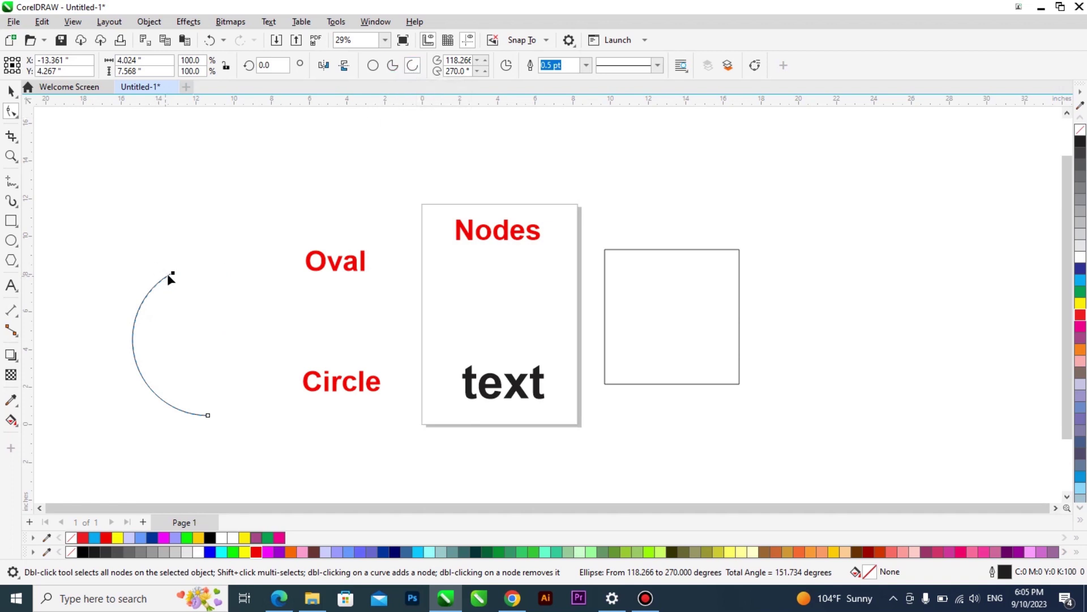
mouse_move(173, 274)
mouse_down()
mouse_move(141, 293)
mouse_move(178, 282)
mouse_up()
Toggle between pie and arc, and move the start node inside the circle to form a pie starting at about 292 degrees
click(392, 66)
click(415, 66)
drag(173, 275, 209, 266)
drag(264, 354, 233, 400)
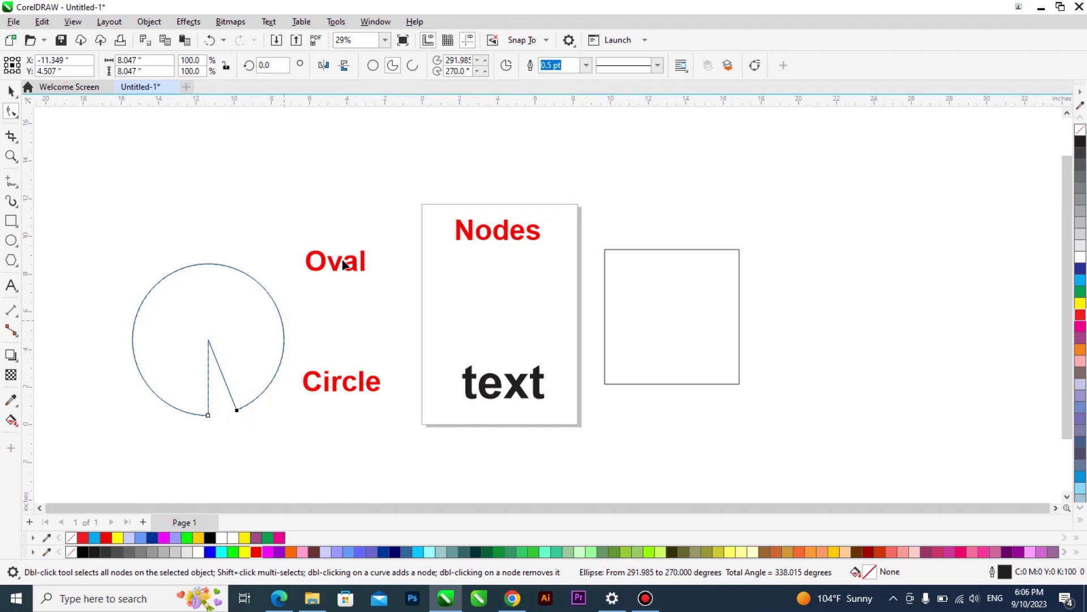
Change the pie to an arc, and select the square and the arc in turn to compare their properties
click(413, 66)
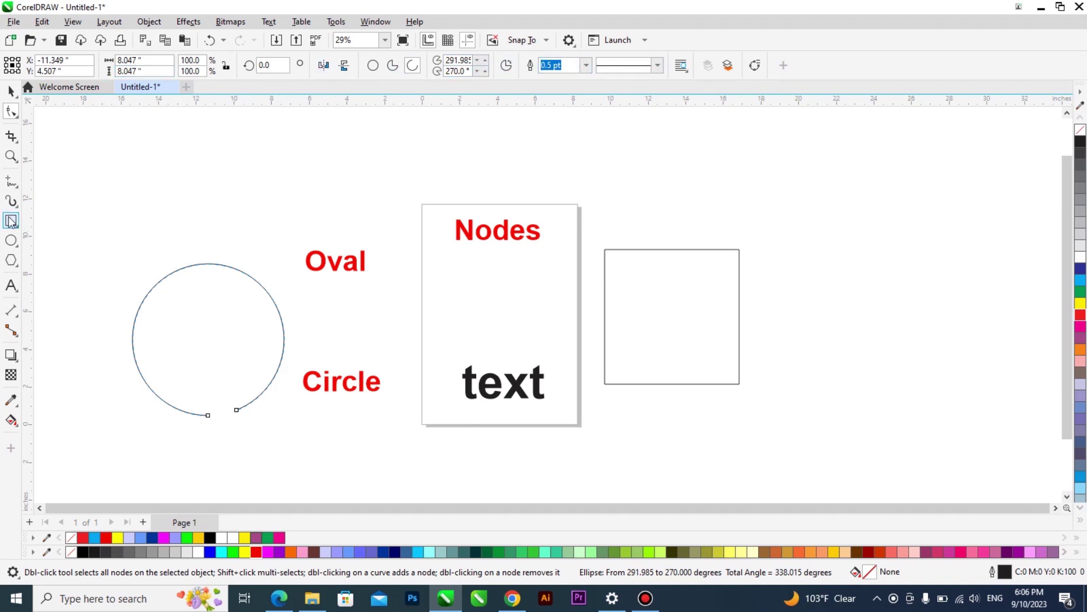
click(11, 91)
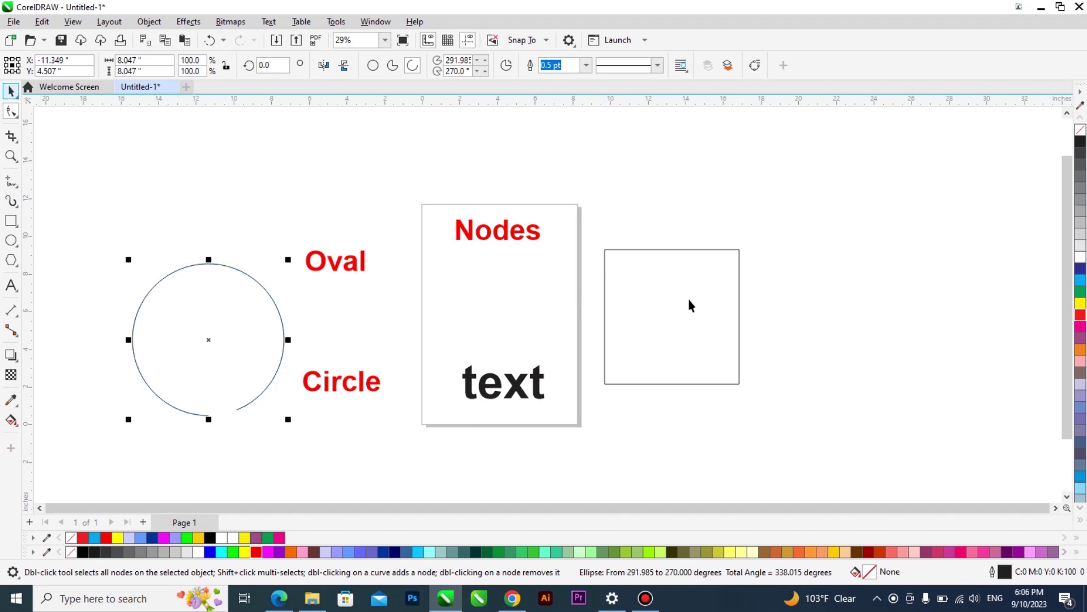
click(687, 295)
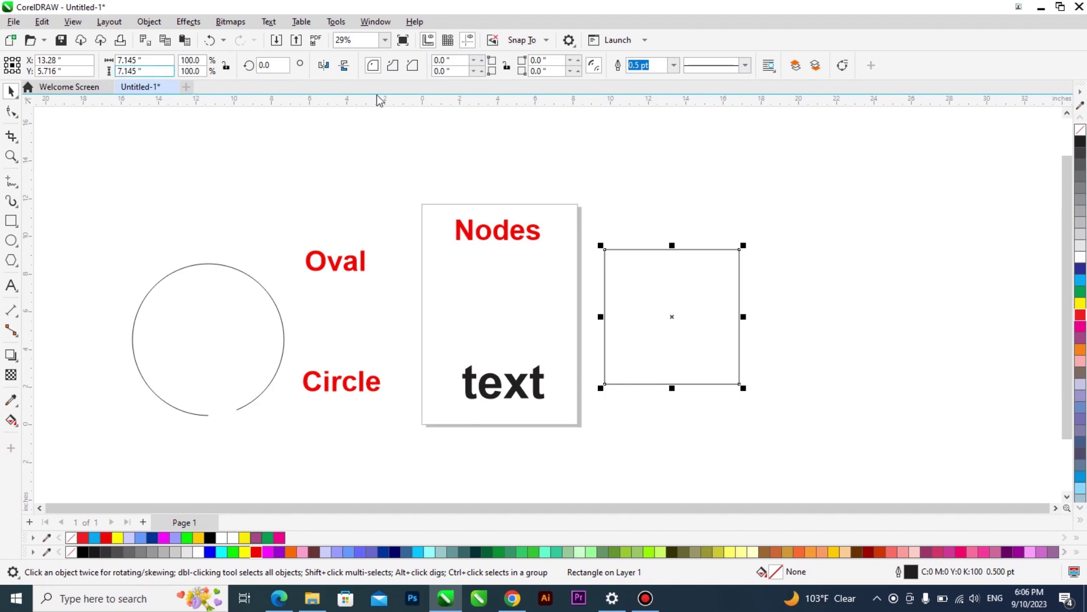
click(216, 320)
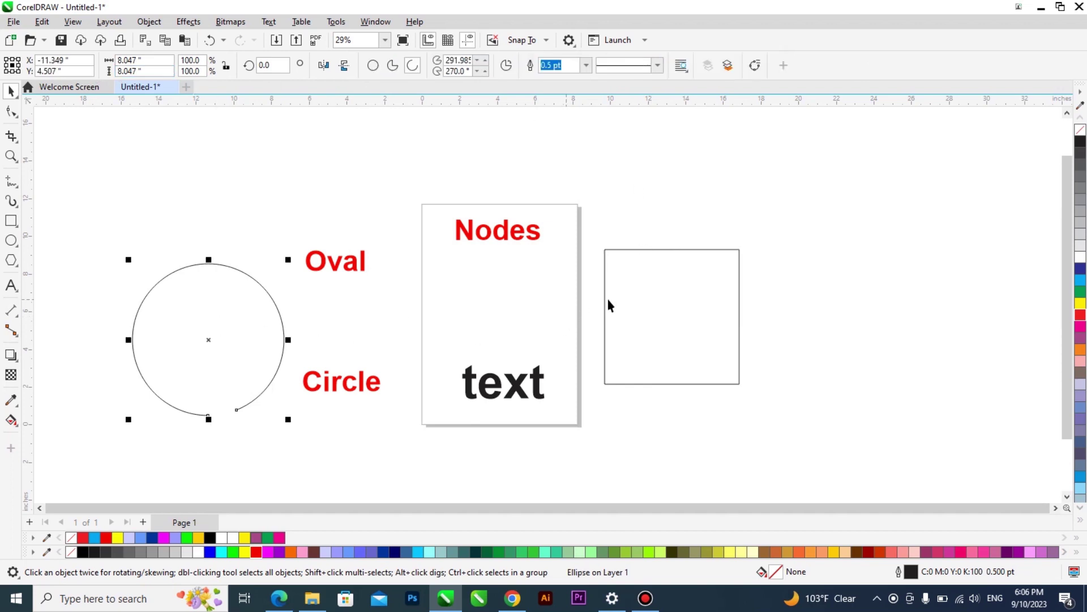
Change the arc back to a pie and fill it with yellow
click(12, 111)
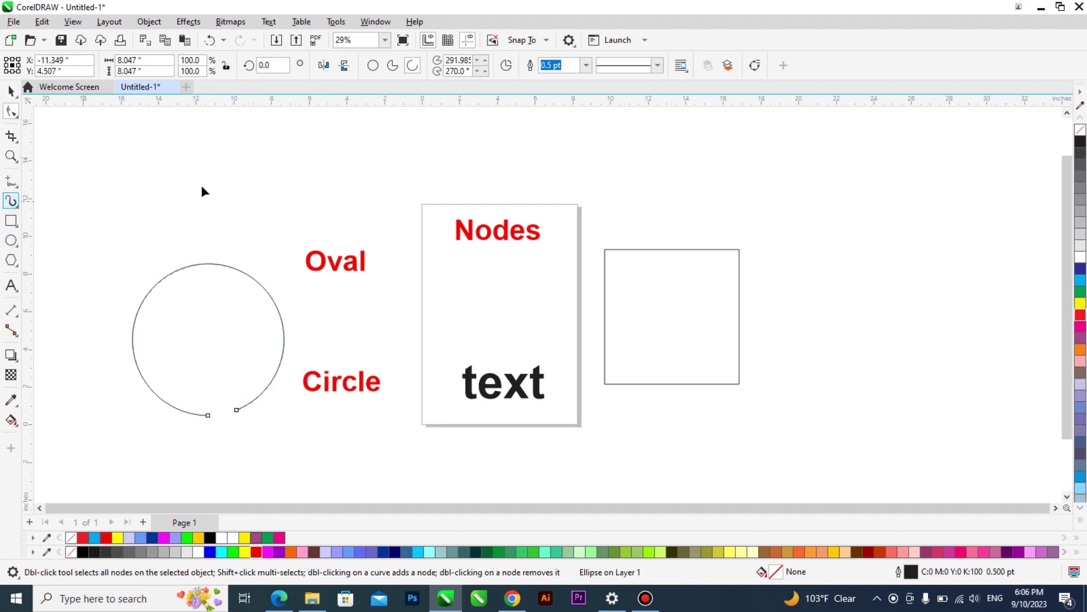
click(393, 66)
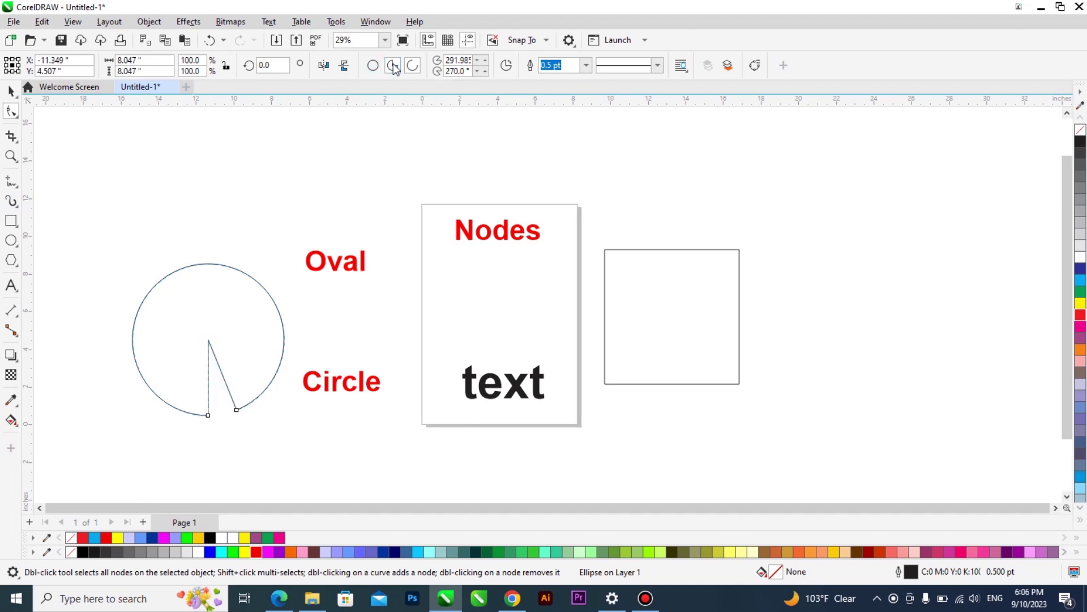
click(1080, 303)
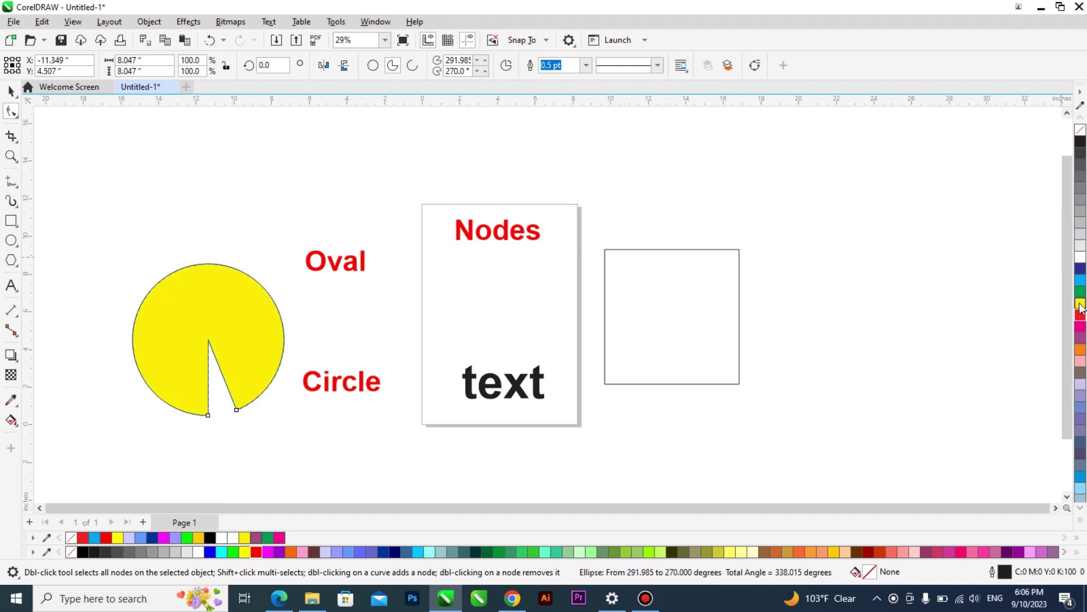
Change the pie to an arc and move both end nodes to form an arc from about 65 to 296 degrees
click(413, 66)
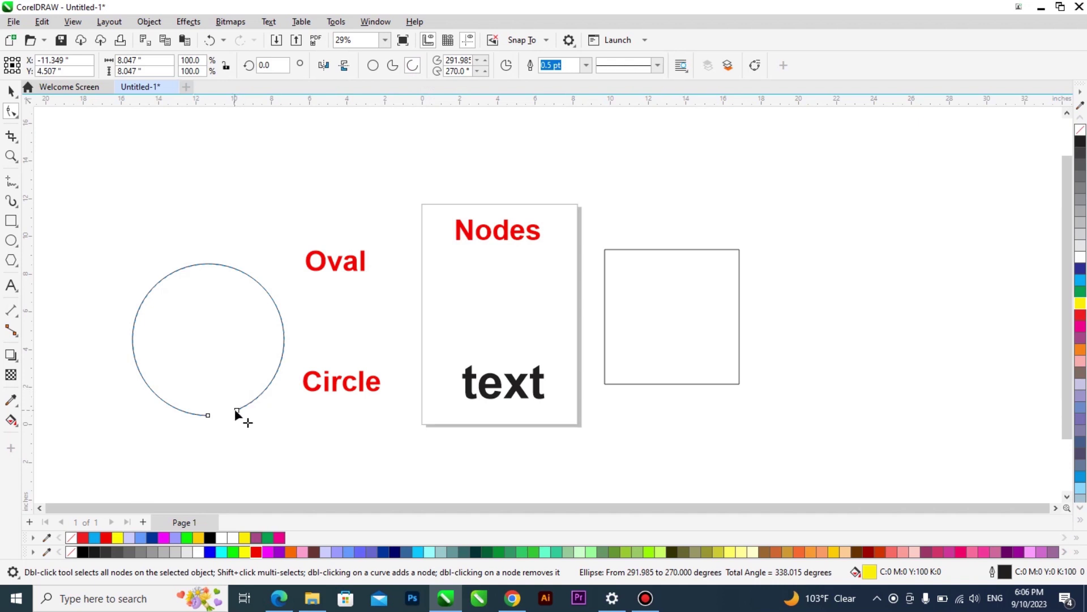
drag(285, 352, 284, 333)
drag(208, 414, 229, 378)
drag(288, 336, 240, 270)
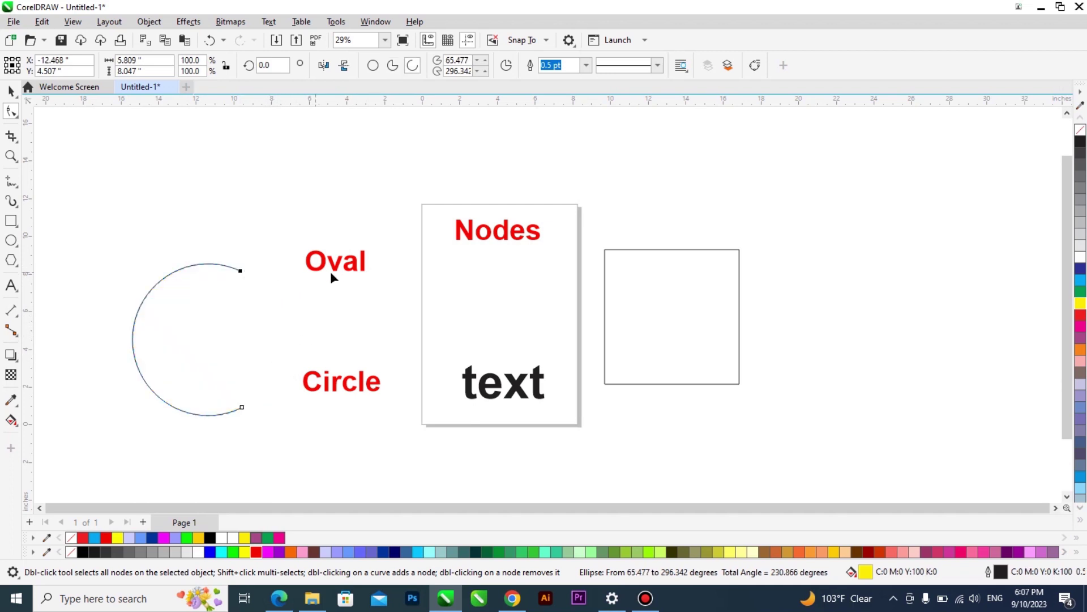
Restore the full ellipse, convert it to a pie, and change that to an arc from 0 to 270 degrees
click(373, 66)
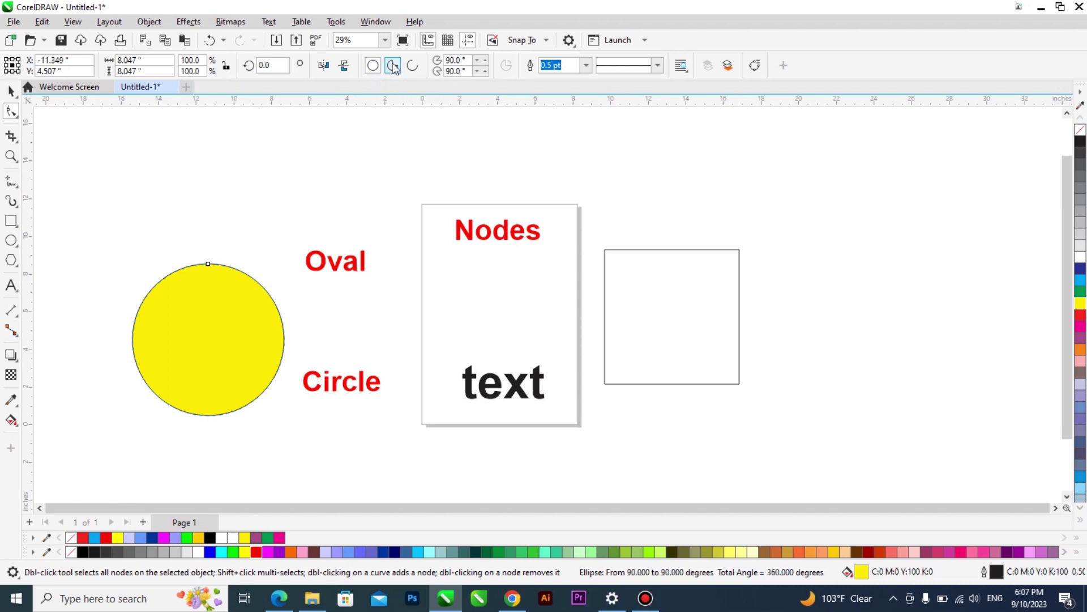
click(393, 66)
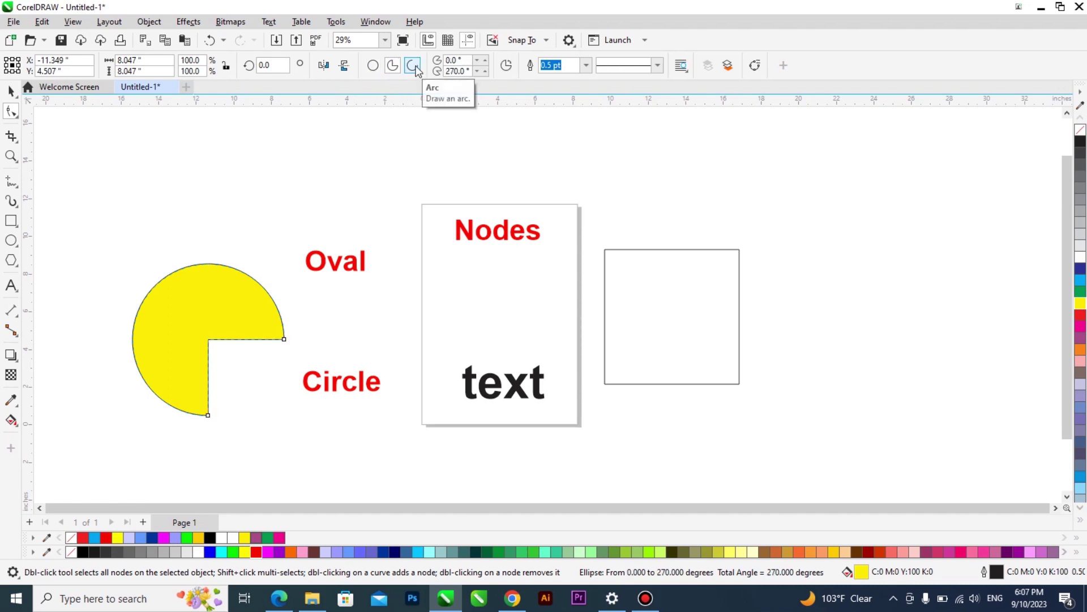
click(415, 67)
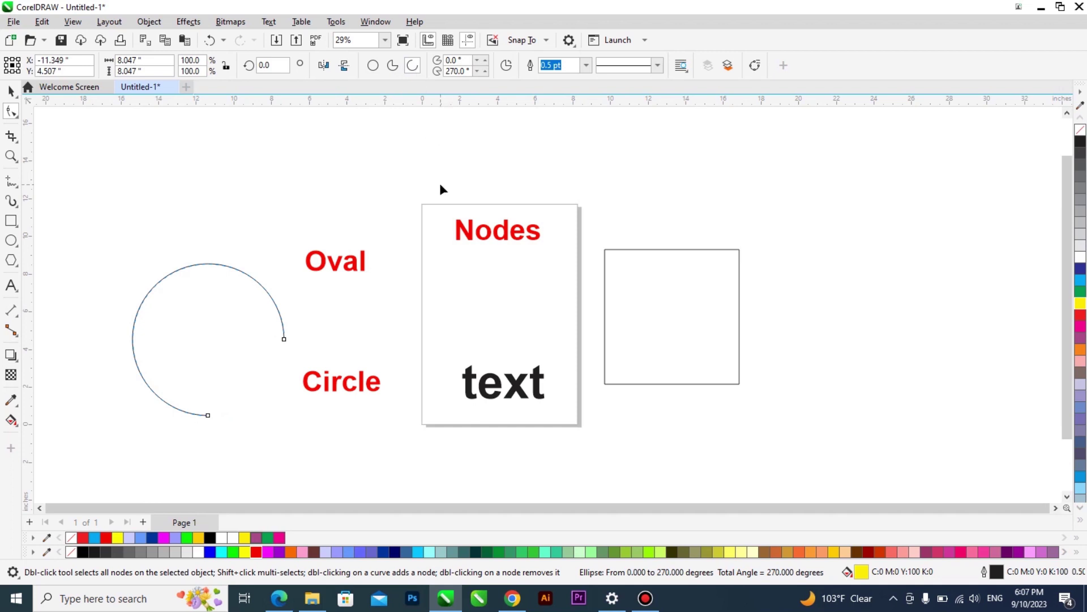
Try a 2 pt outline on the arc, and set its outline width to 12 pt
click(11, 91)
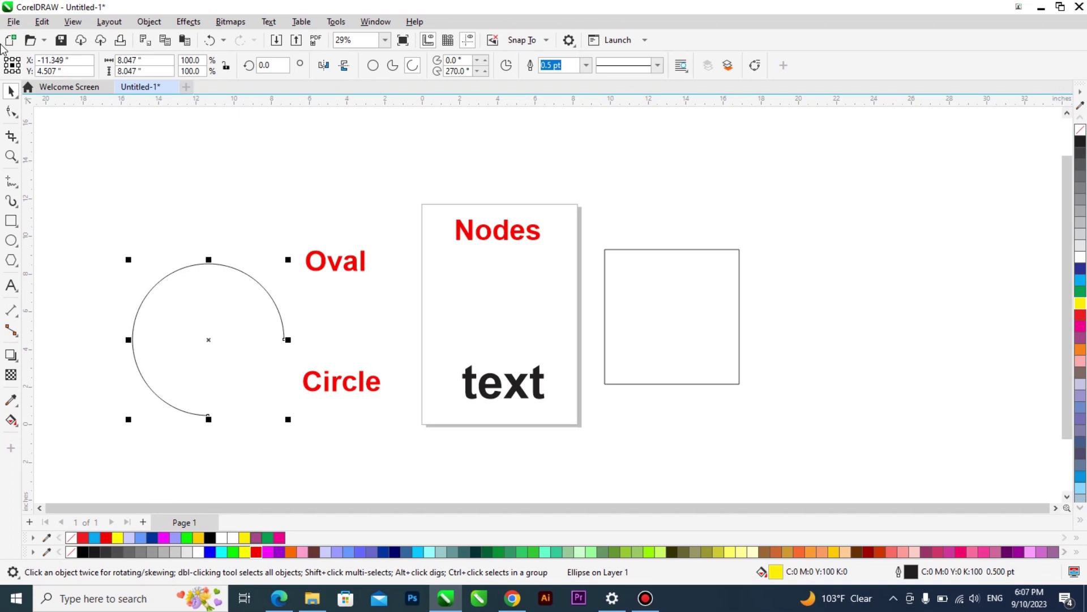
click(587, 67)
click(569, 143)
click(586, 65)
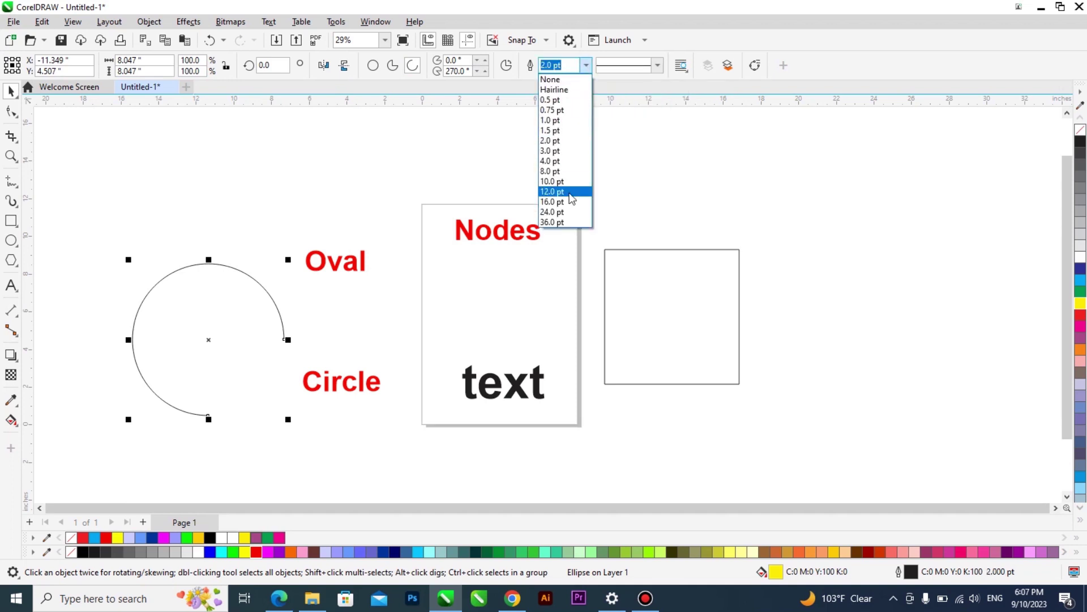
click(569, 191)
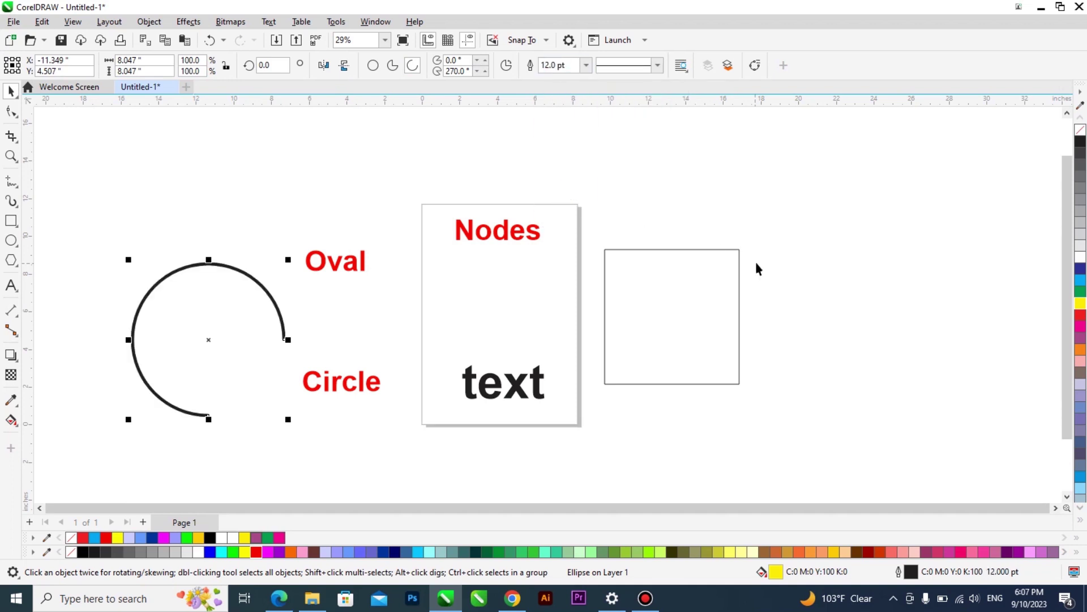
Try blue and green as the arc's outline colour, and settle on red
right_click(1081, 269)
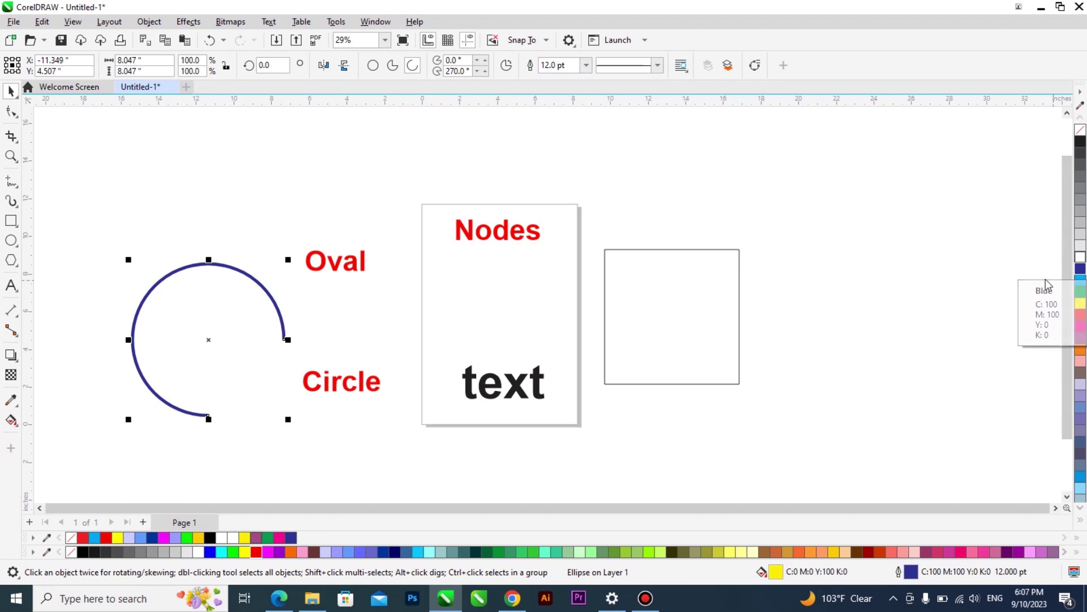
right_click(1081, 291)
right_click(1081, 314)
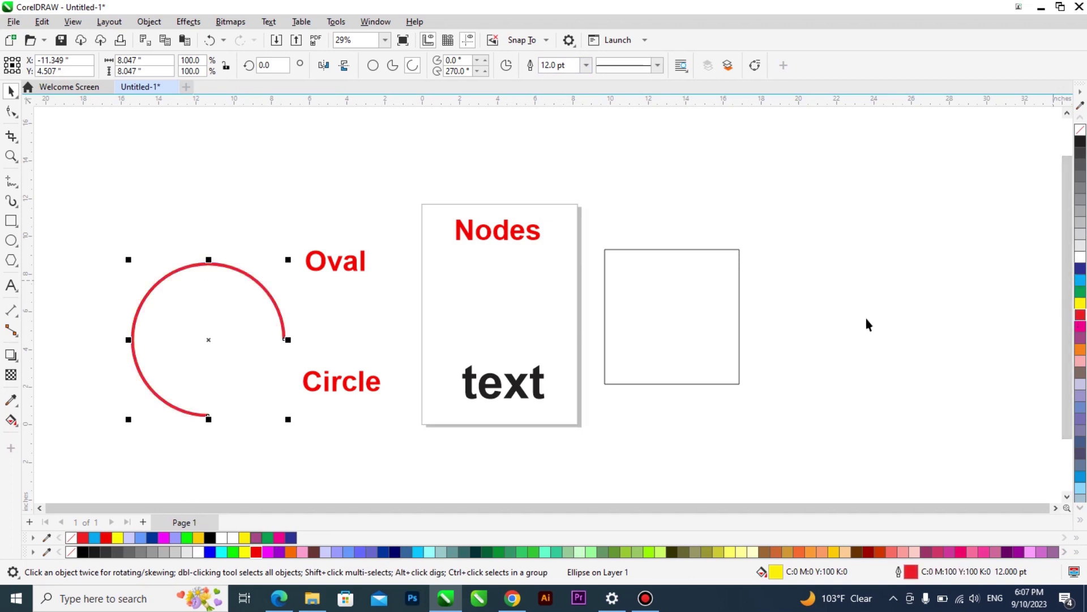
Reselect the arc and convert it back to a full ellipse
click(654, 310)
click(235, 345)
click(377, 67)
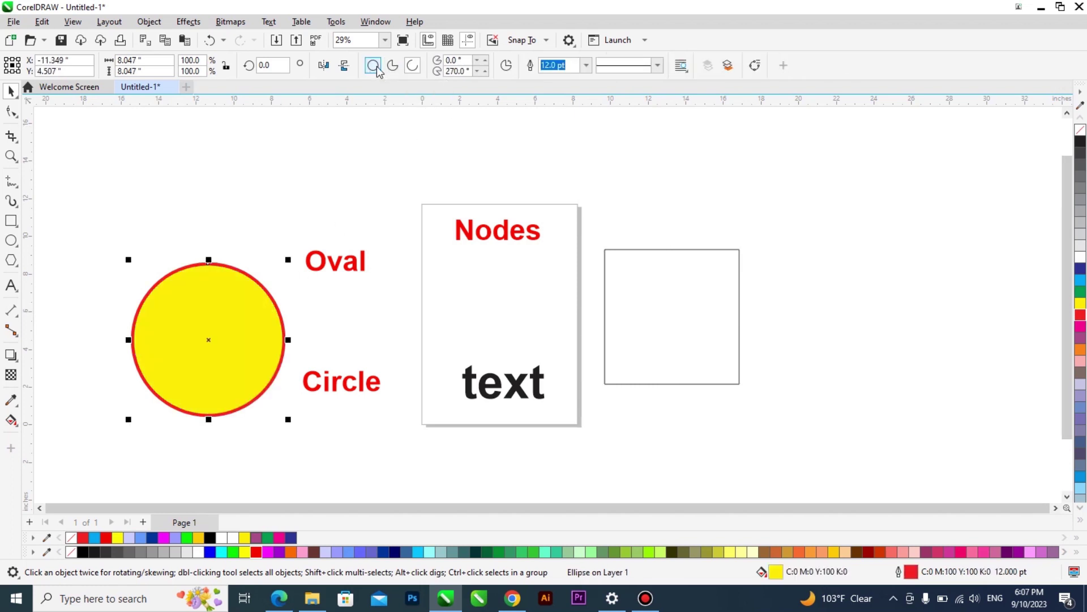
Try several fill colours on the circle, including green, cyan and brown, ending with the purple C:60 M:60 Y:0 K:0
click(1081, 290)
click(1080, 280)
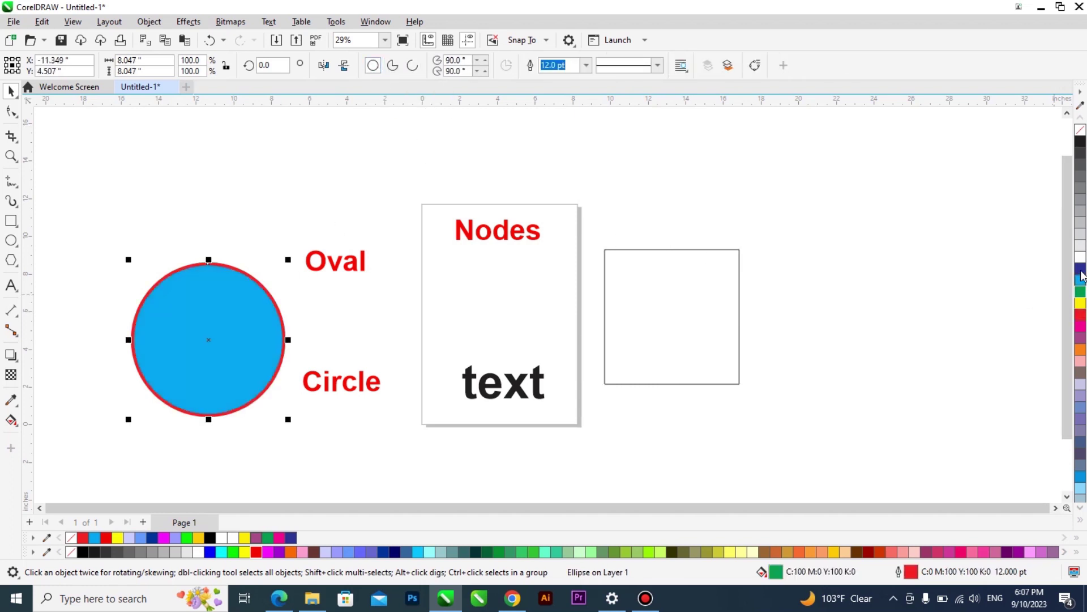
click(1080, 268)
click(1081, 338)
click(1081, 375)
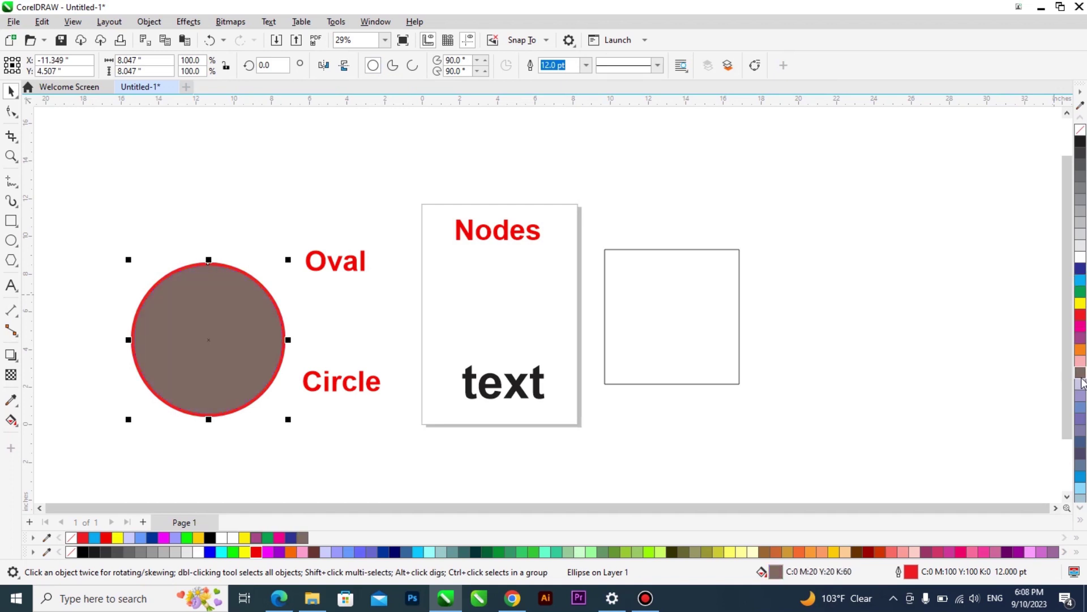
click(1080, 419)
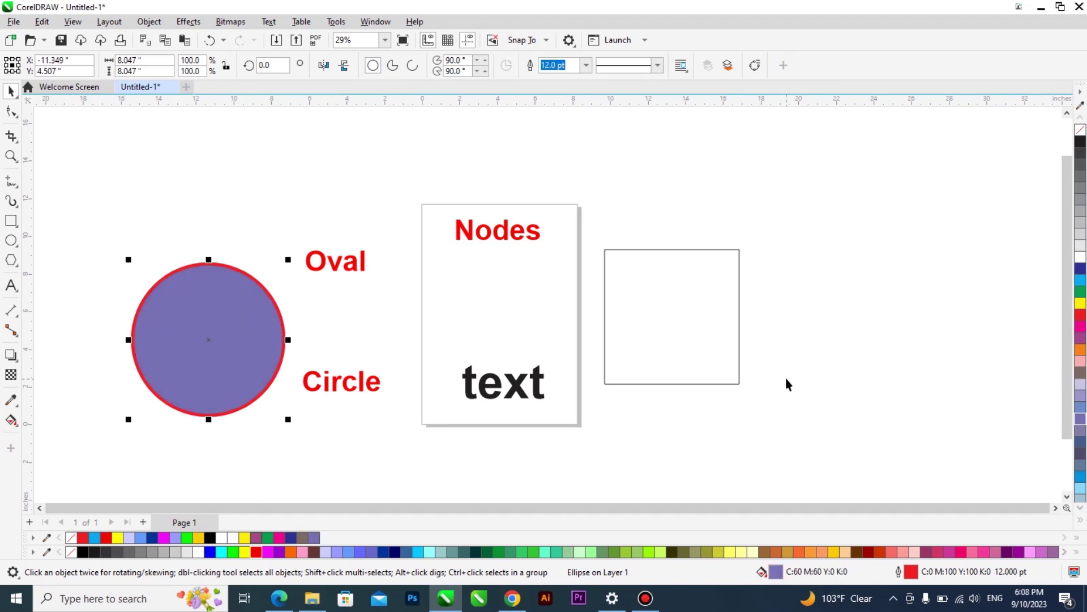
Review the rectangle and ellipse tool variants, and point out the square and the circle on the canvas
click(15, 226)
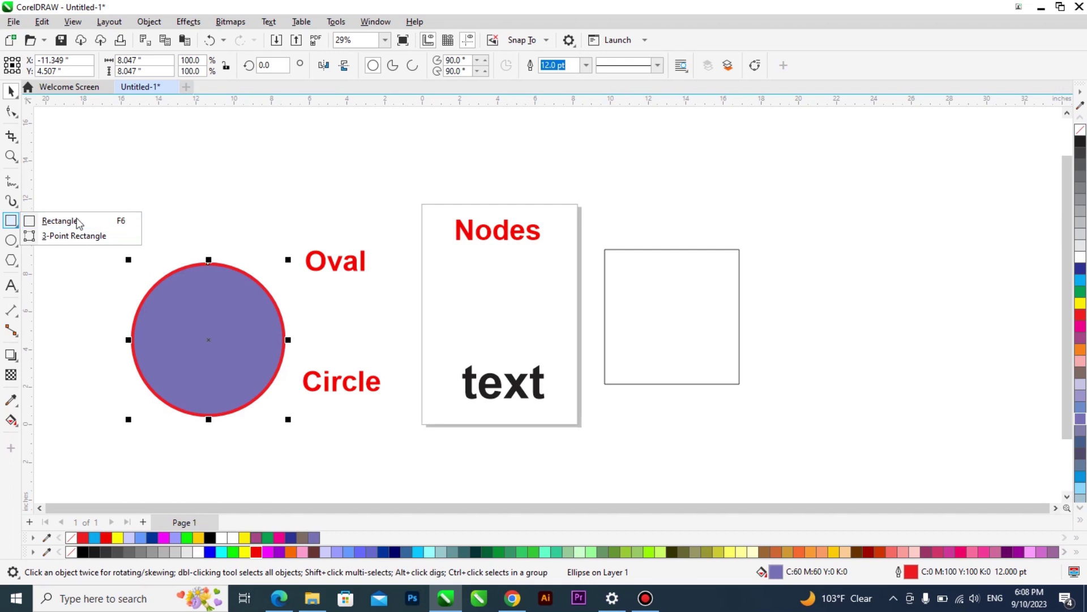
click(12, 246)
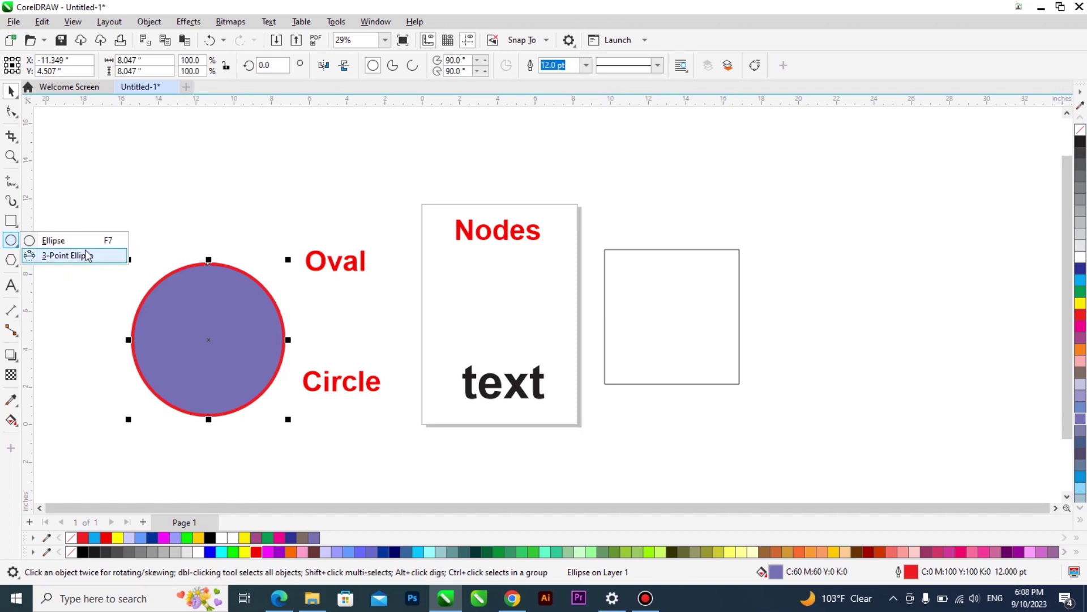
click(227, 321)
click(243, 246)
click(226, 307)
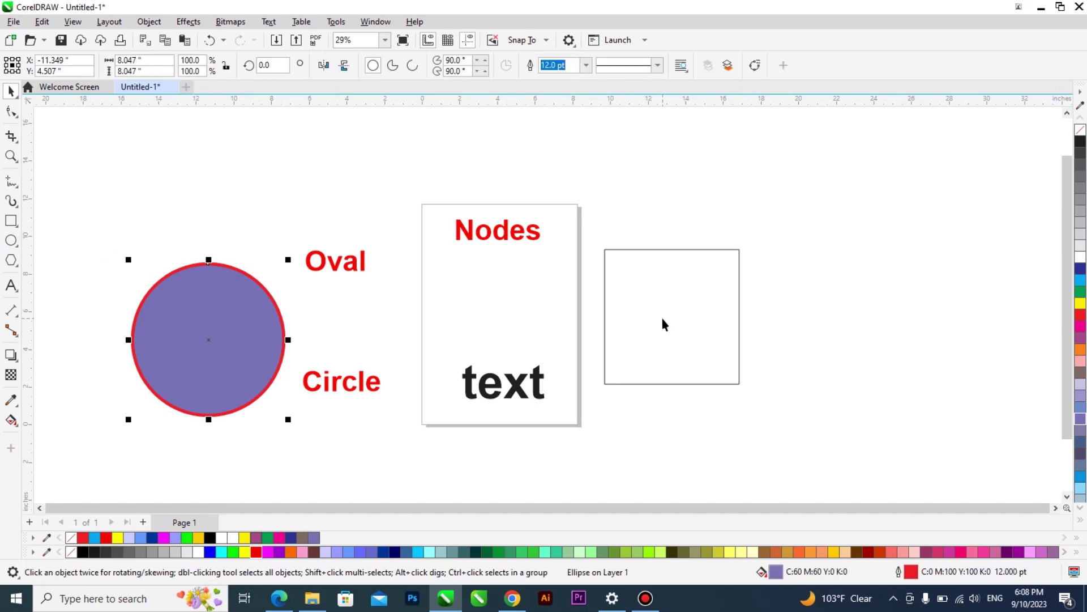
click(604, 318)
click(231, 323)
Enlarge the word "text" to about 7.45 by 3.05 inches and move it up to the middle of the page
click(481, 379)
drag(455, 358, 401, 341)
drag(470, 352, 493, 313)
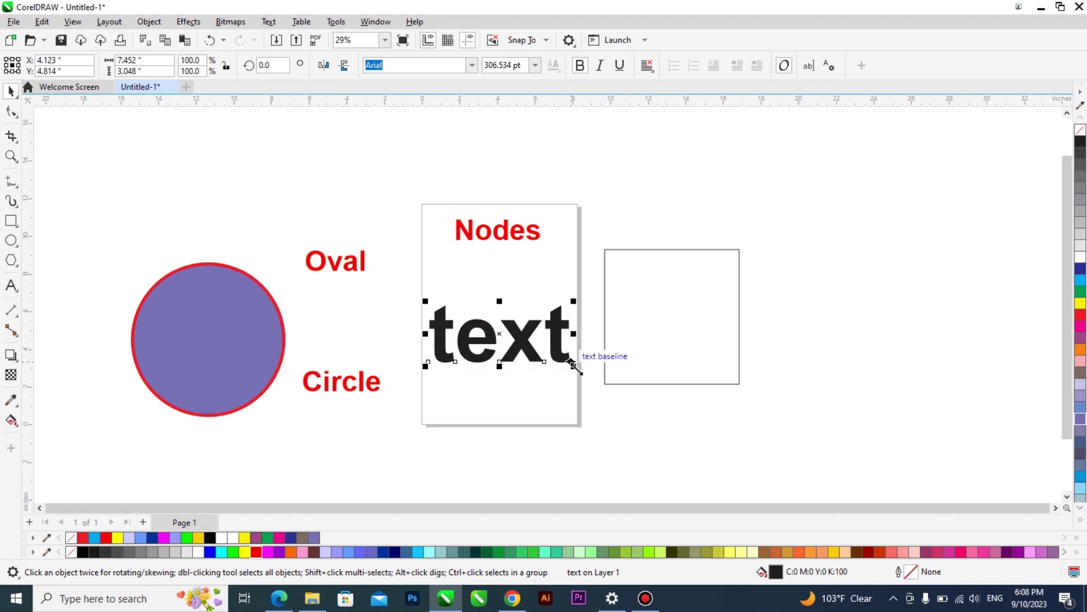
Move the square around the page, shrink it to about 3.57 inches, and place it just outside the page's right edge
click(641, 325)
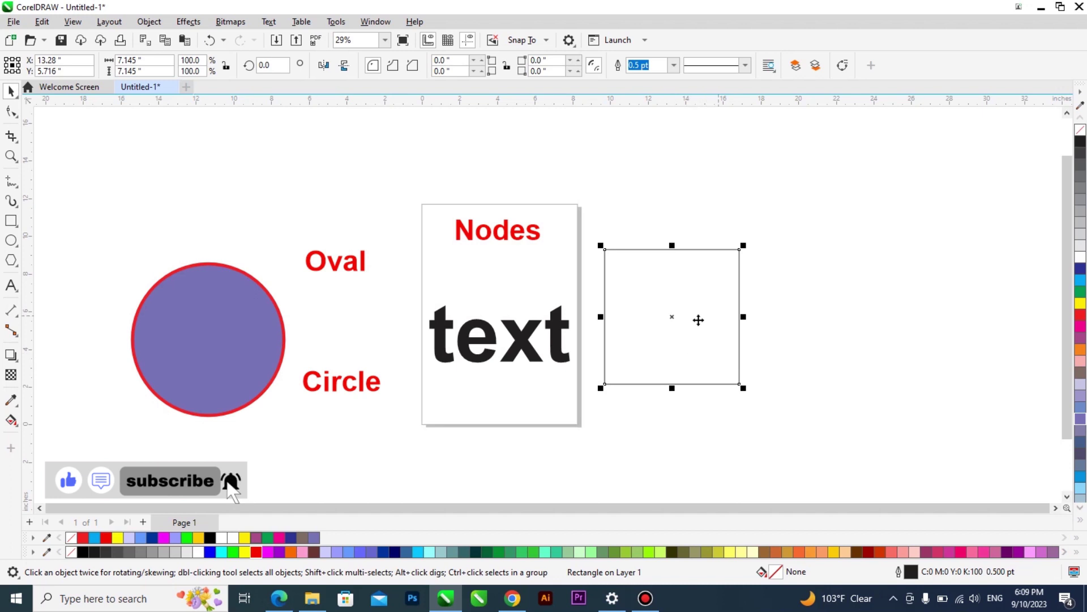
drag(667, 328, 482, 442)
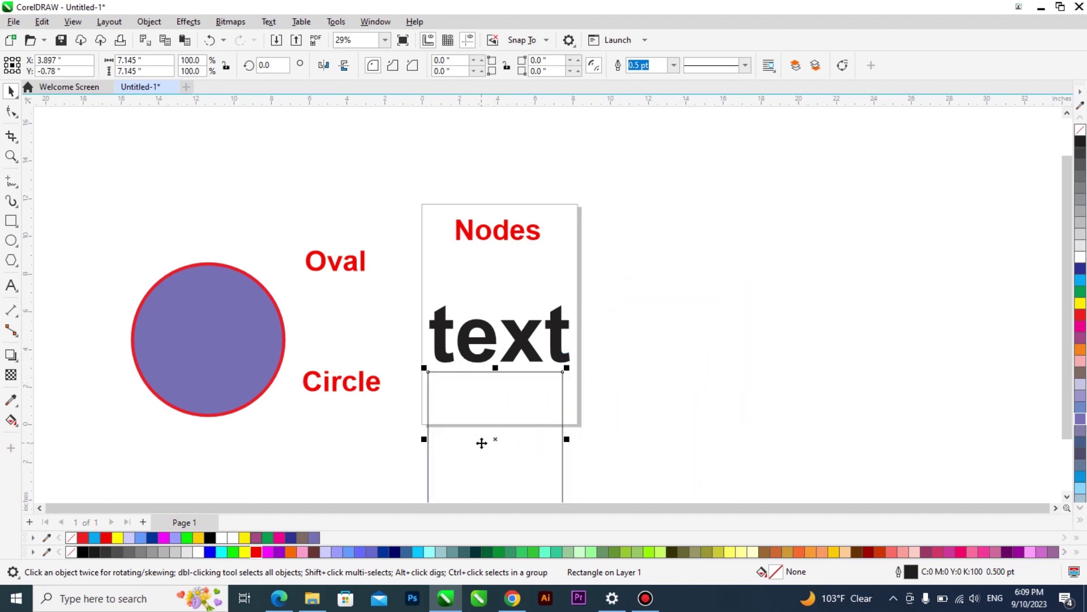
drag(570, 365, 624, 301)
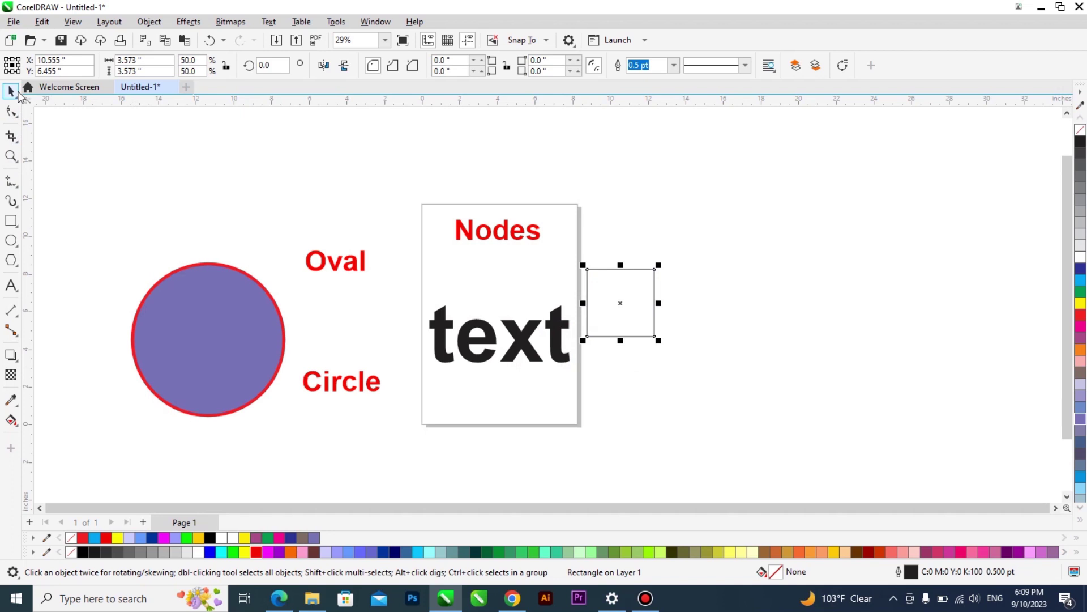
Shrink the circle to about 5.41 inches, place it above the word "Oval", and select both together
click(263, 341)
drag(286, 418, 238, 369)
drag(220, 301, 350, 194)
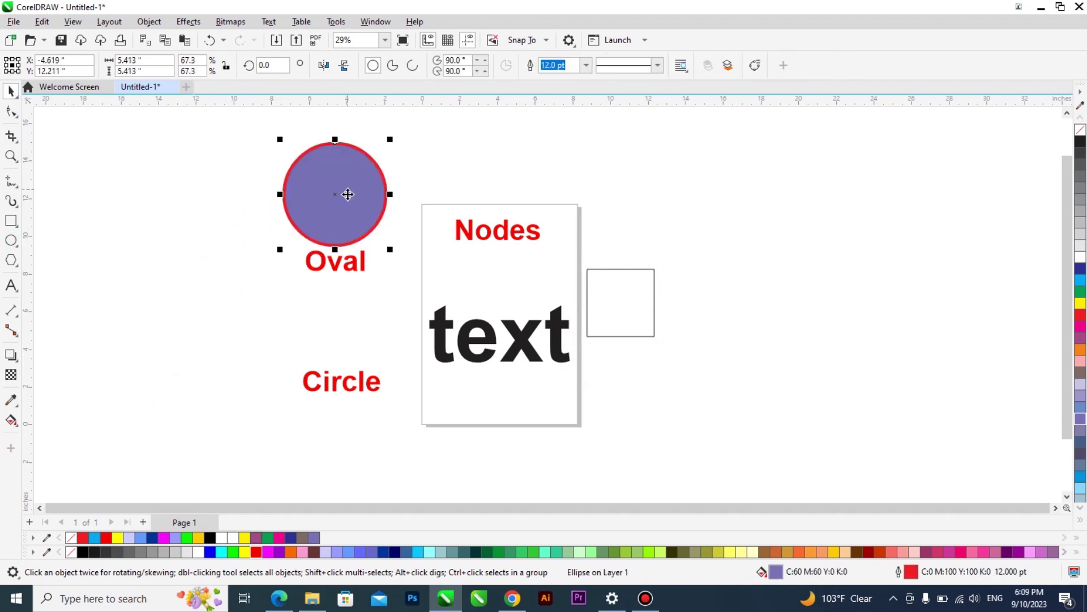
shift+click(358, 265)
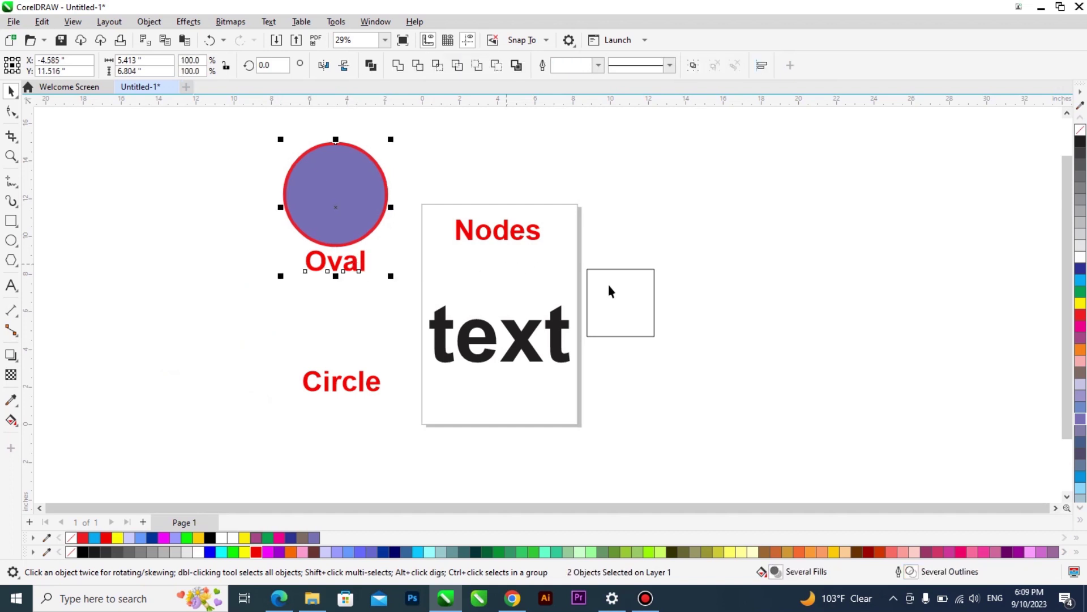
Move the square between "Nodes" and "text" on the page and resize it to about 2.76 inches
click(655, 337)
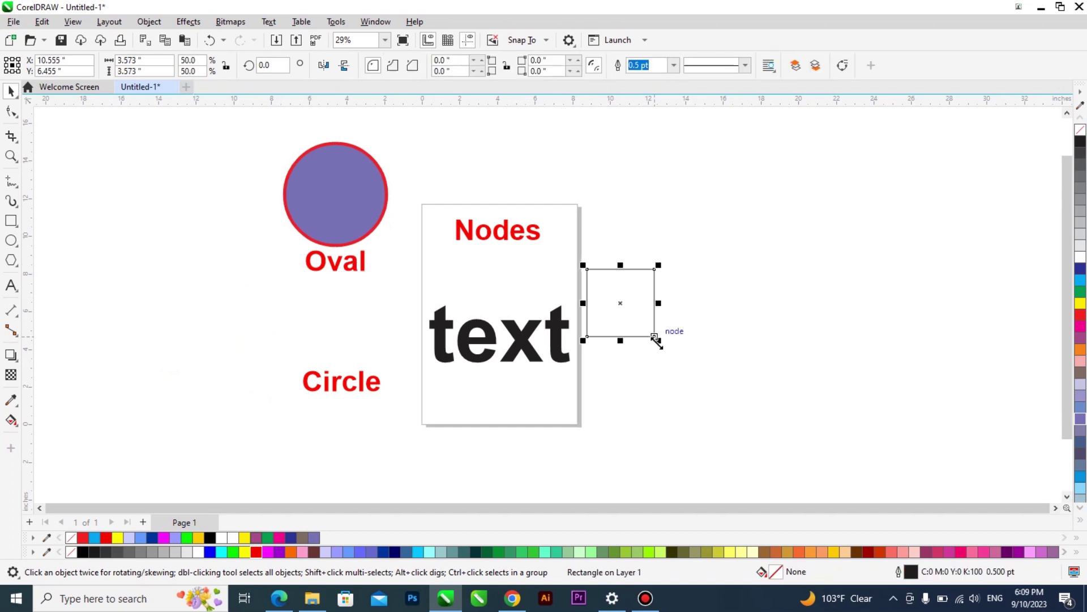
drag(637, 332, 485, 298)
scroll(491, 302, up, 1)
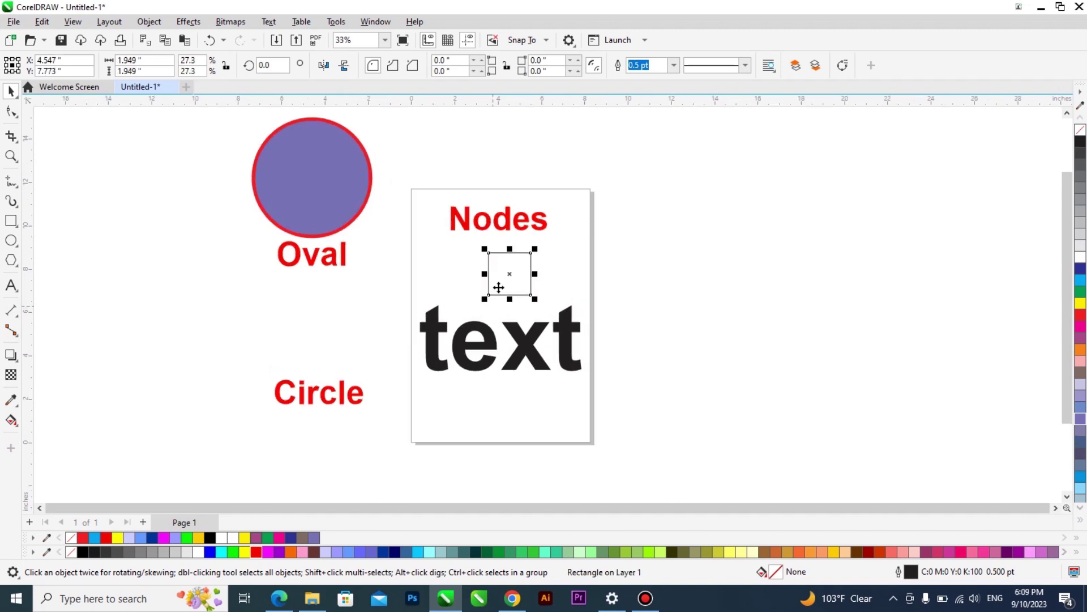
scroll(497, 288, up, 1)
scroll(488, 262, up, 1)
drag(485, 238, 457, 232)
drag(520, 270, 515, 283)
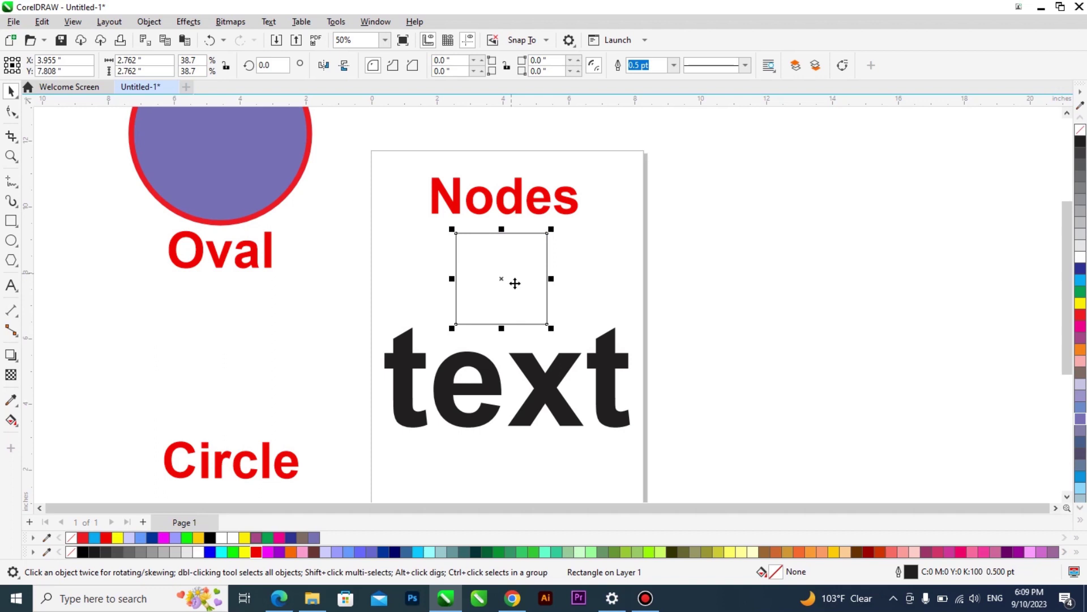